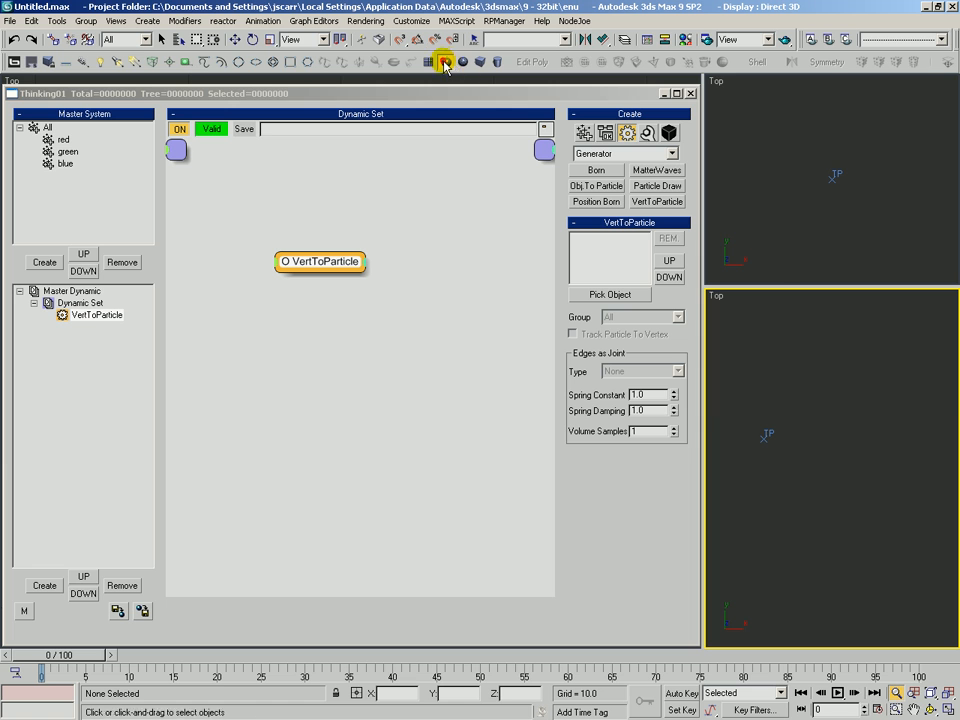
- Create two spheres of similar size in the lower Top viewport, placing the second below and left of the first
drag(848, 442, 873, 416)
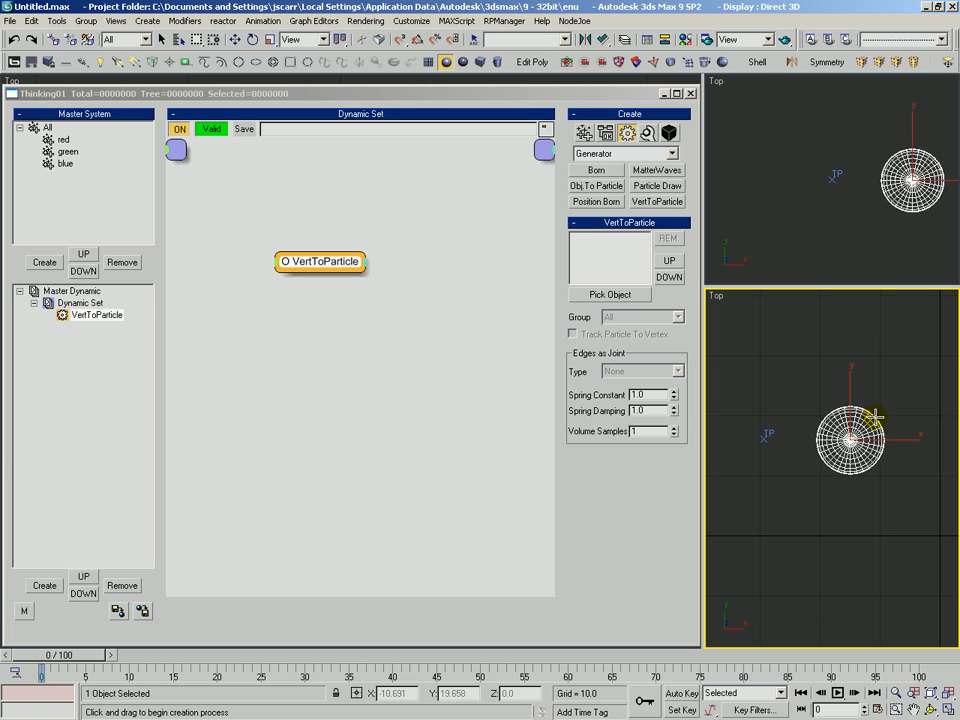
key(w)
drag(803, 525, 823, 490)
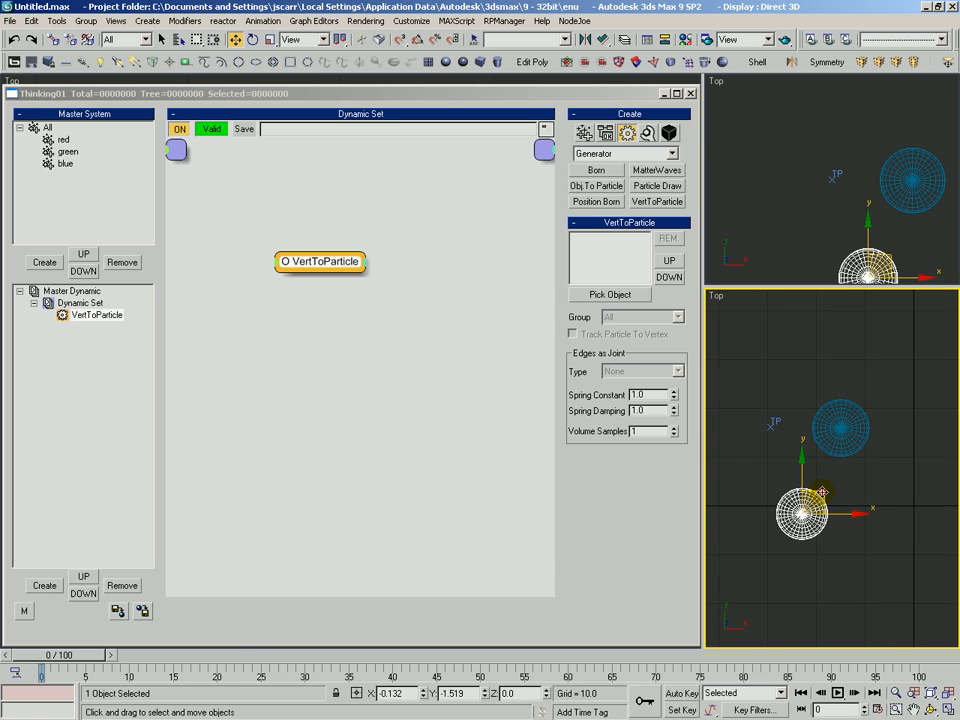
- With Auto Key on, keyframe the second sphere above the first one at frame 15 and below right of it at frame 31
key(n)
drag(100, 656, 227, 656)
mouse_move(815, 500)
mouse_down()
mouse_move(830, 403)
mouse_move(817, 325)
mouse_up()
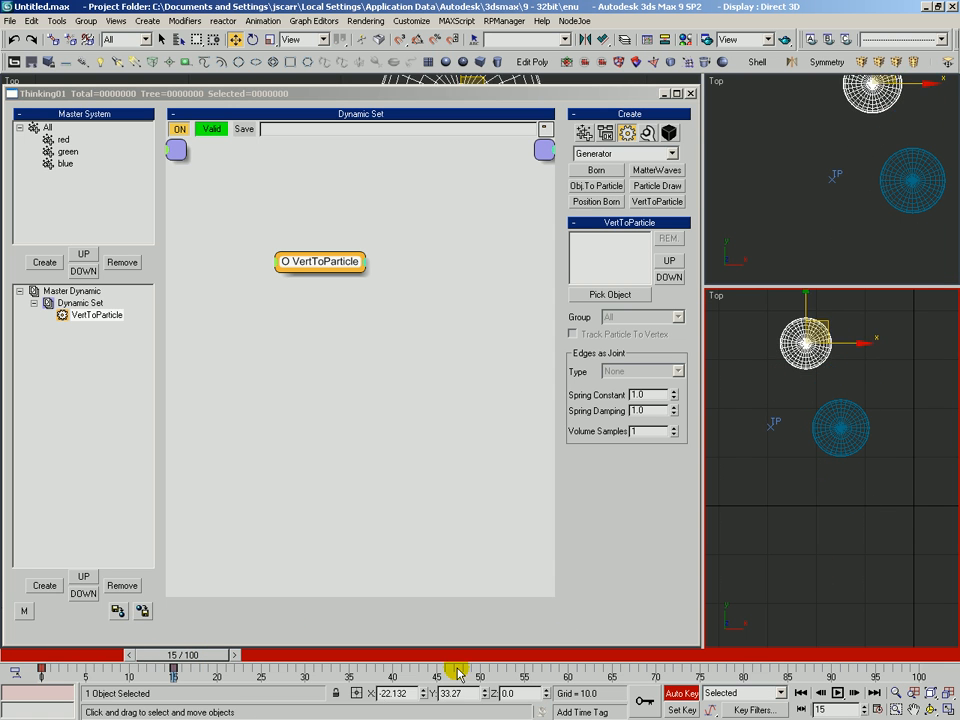
drag(208, 659, 341, 670)
drag(827, 323, 930, 495)
- Keyframe further positions of the second sphere near the first one at frames 47 and 52, and turn Auto Key off
drag(382, 673, 458, 668)
drag(944, 463, 867, 432)
drag(455, 668, 533, 668)
key(w)
drag(860, 434, 841, 504)
key(alt+z)
drag(850, 470, 814, 384)
key(n)
- Deselect the moving sphere and pick the stationary sphere as the source object of the VertToParticle operator
key(ctrl+r)
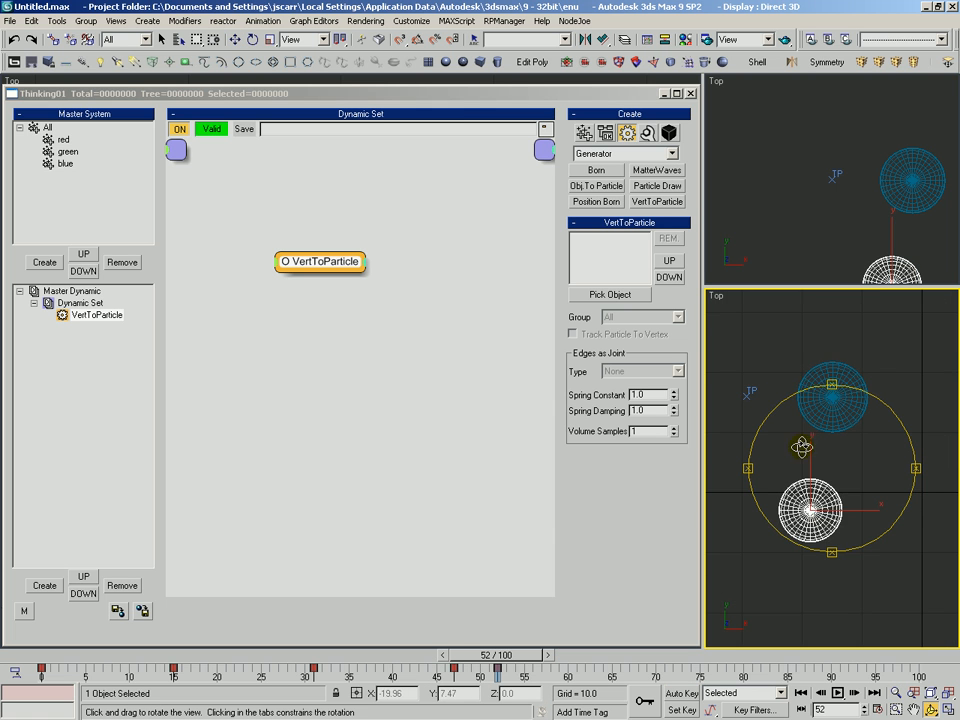
drag(782, 439, 783, 404)
drag(807, 449, 811, 416)
key(q)
click(864, 428)
key(alt+z)
key(q)
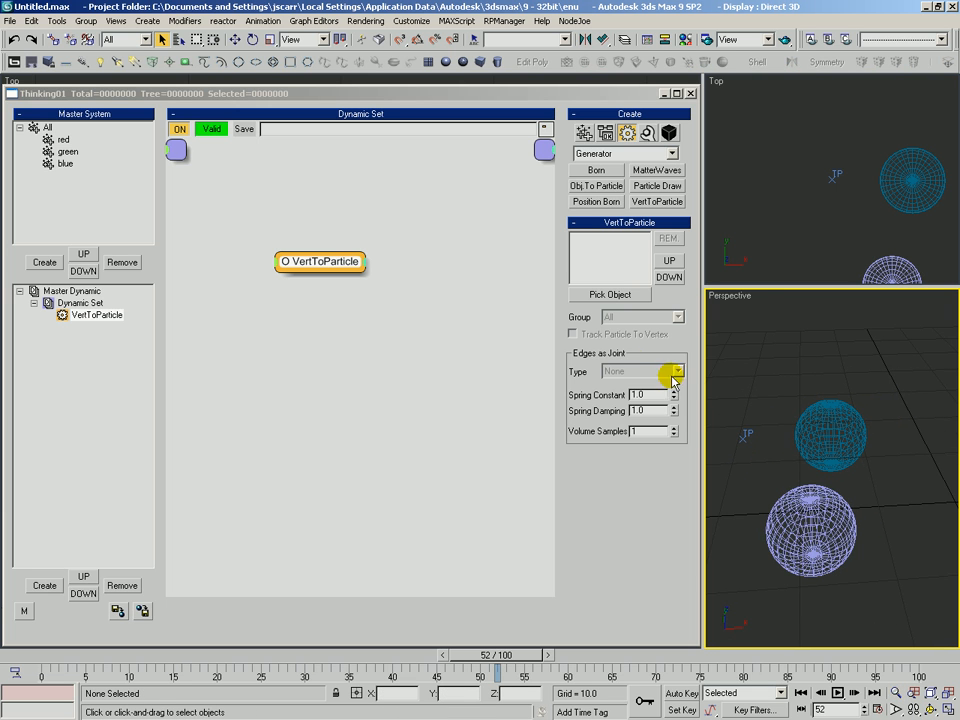
mouse_move(327, 263)
mouse_down()
mouse_move(306, 260)
mouse_move(318, 247)
mouse_up()
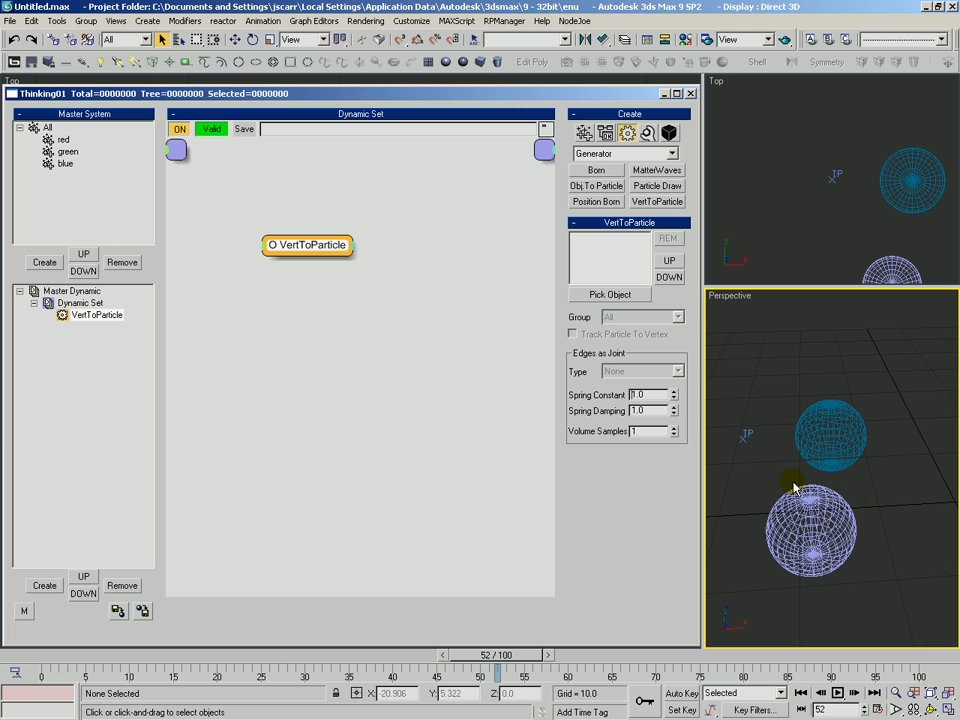
click(610, 294)
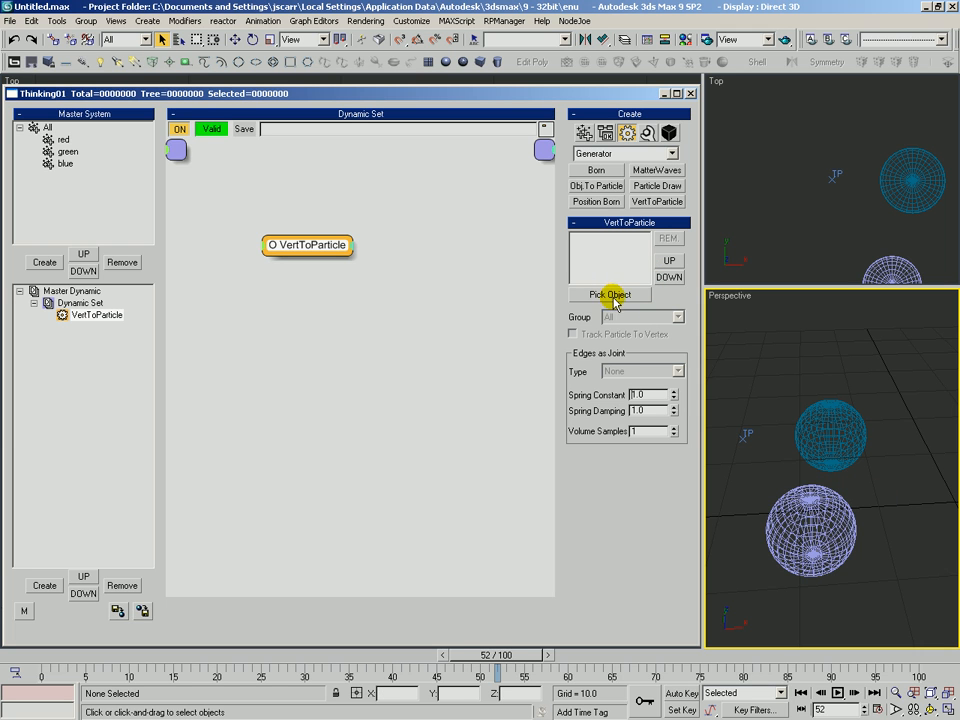
click(831, 428)
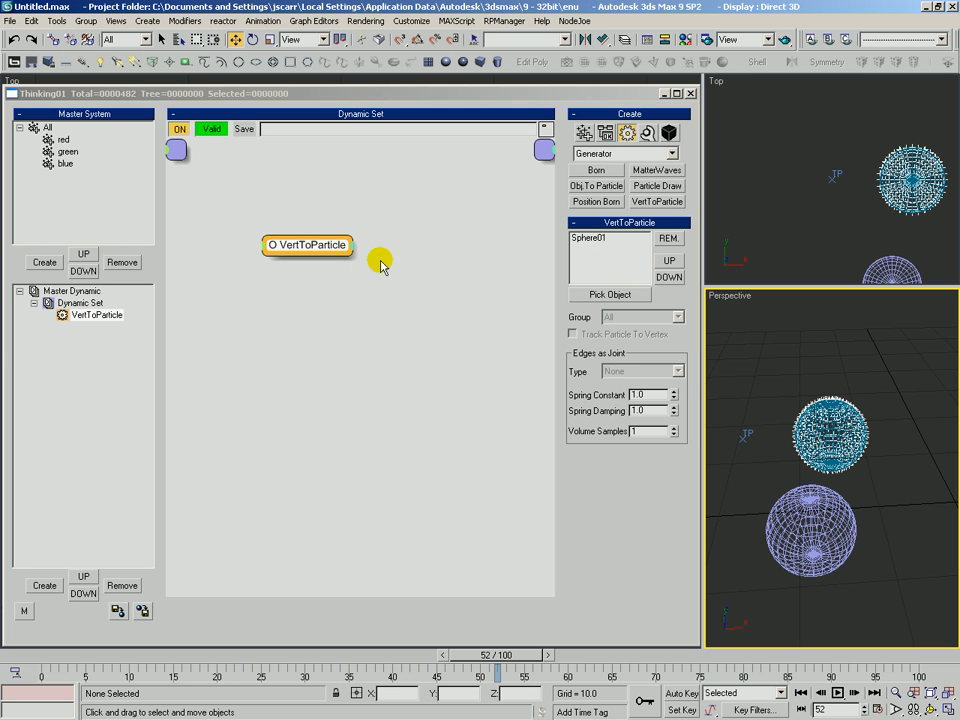
- Assign the particles generated from Sphere01 in the VertToParticle operator to the red group
alt+middle_drag(866, 427, 846, 422)
key(q)
click(590, 238)
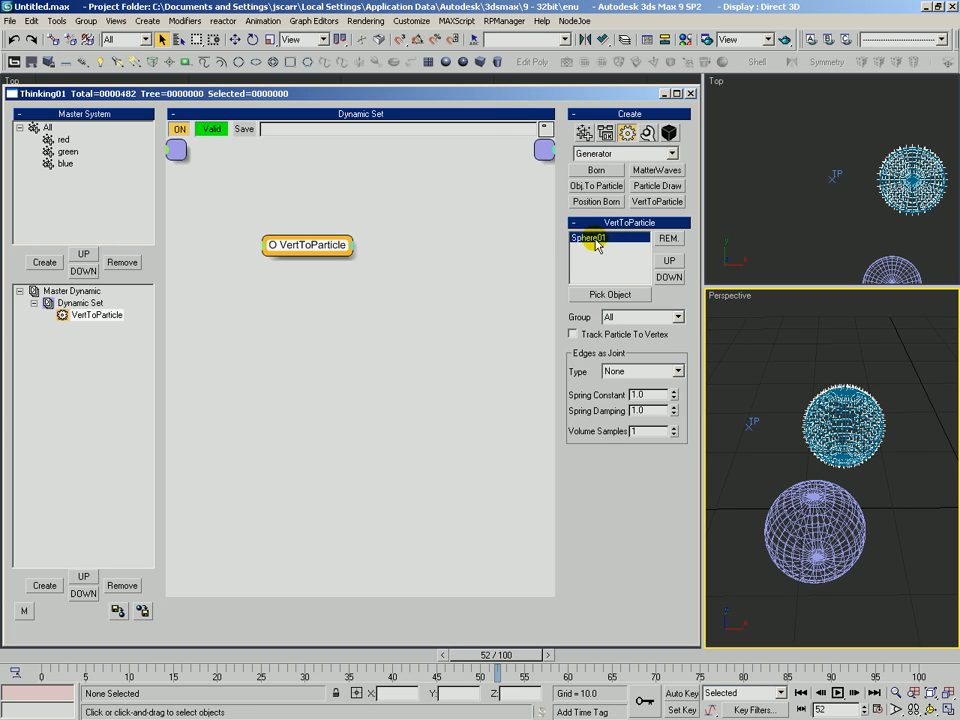
click(614, 317)
click(613, 348)
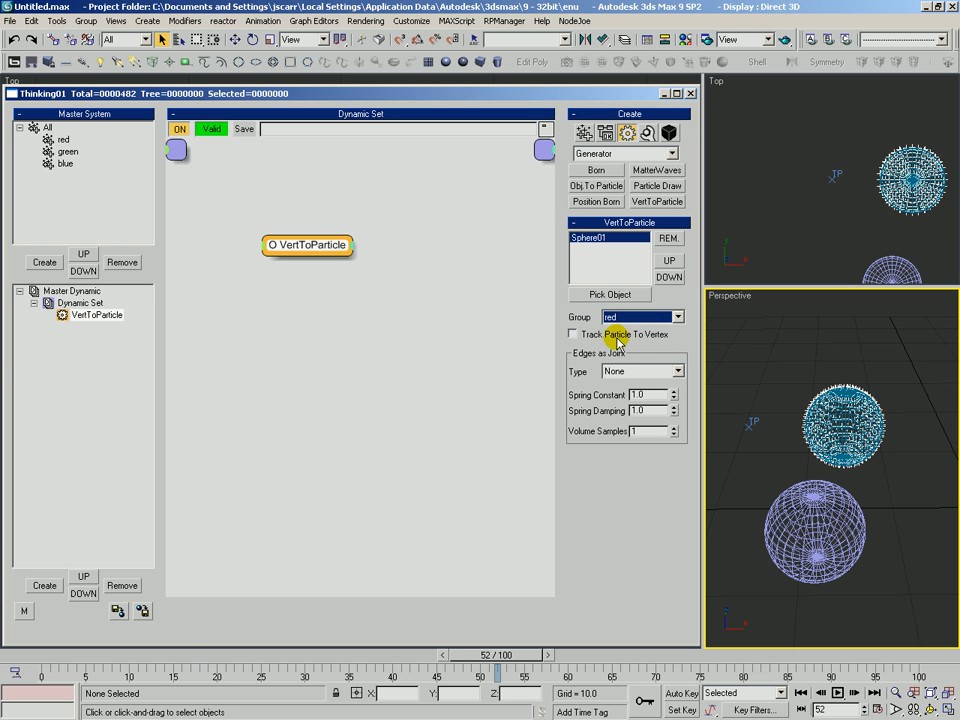
- Inspect up close in the perspective view how the particles sit on the stationary sphere's vertices
ctrl+alt+middle_drag(823, 418, 880, 430)
mouse_move(900, 428)
ctrl+alt+middle_down()
mouse_move(926, 379)
mouse_move(888, 335)
ctrl+alt+middle_up()
mouse_move(828, 428)
alt+middle_down()
mouse_move(760, 436)
mouse_move(778, 418)
alt+middle_up()
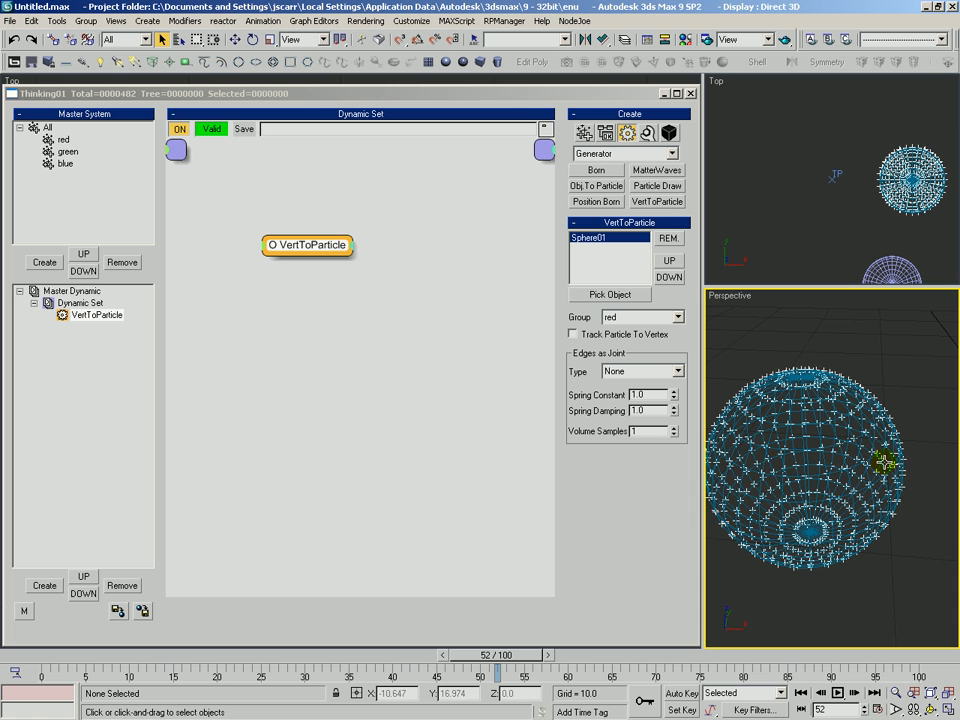
mouse_move(802, 396)
ctrl+alt+middle_down()
mouse_move(793, 424)
mouse_move(794, 447)
mouse_move(806, 435)
mouse_move(803, 458)
ctrl+alt+middle_up()
mouse_move(796, 456)
ctrl+alt+middle_down()
mouse_move(786, 489)
mouse_move(827, 374)
ctrl+alt+middle_up()
middle_drag(827, 374, 824, 403)
mouse_move(824, 403)
ctrl+alt+middle_down()
mouse_move(795, 435)
mouse_move(809, 407)
ctrl+alt+middle_up()
- Create a second Dynamic Set under Master Dynamic, open it and enlarge its wiring area
click(223, 317)
click(72, 290)
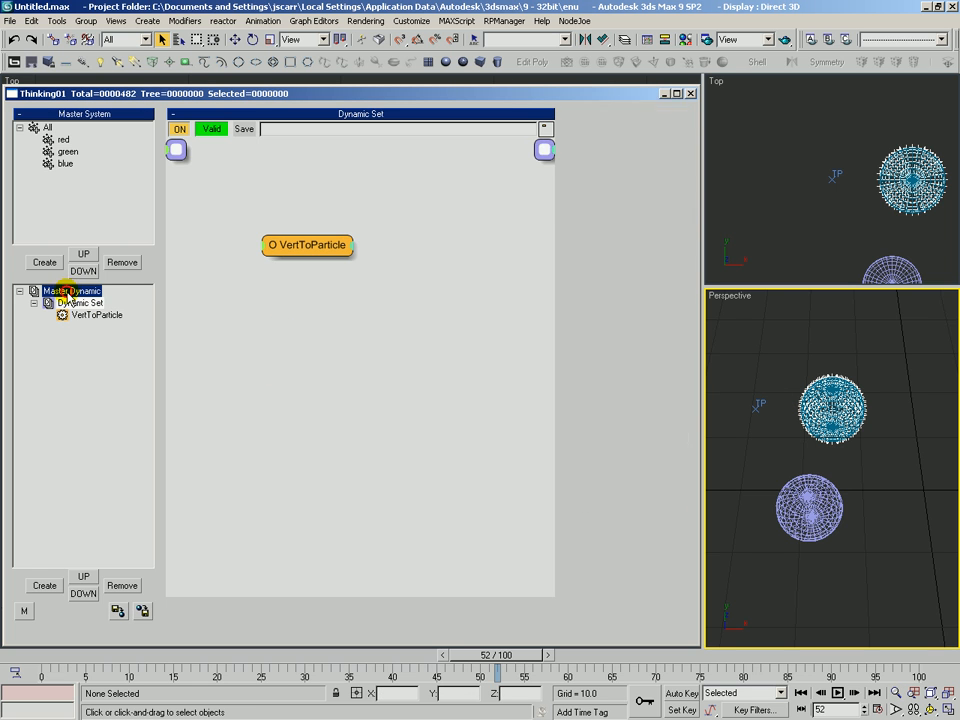
click(45, 586)
click(80, 327)
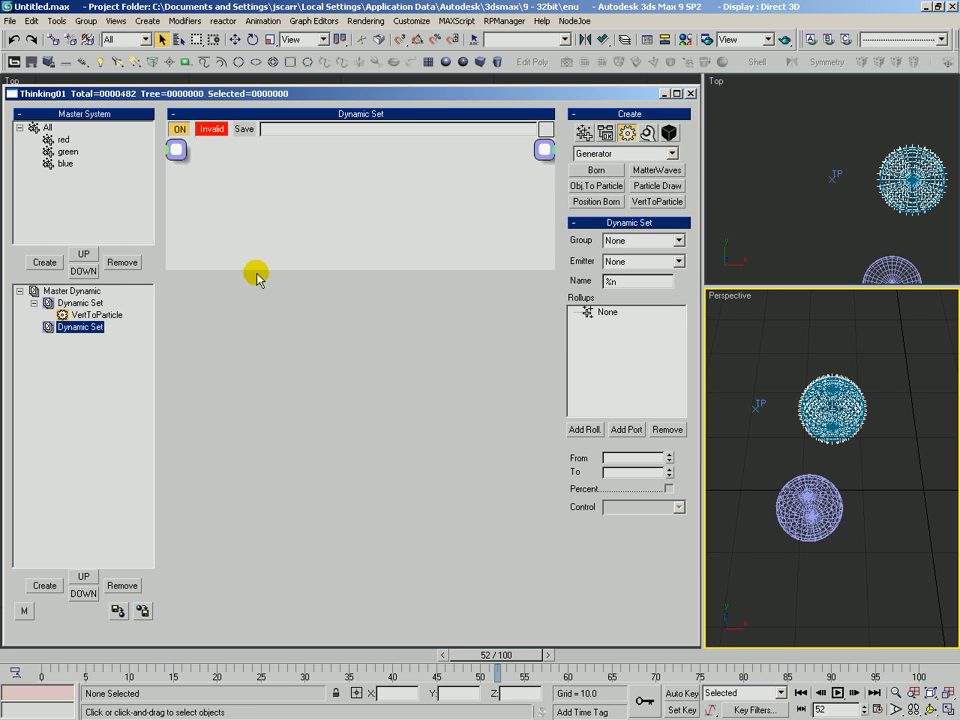
drag(264, 267, 264, 499)
- Add a Node helper and the red particle group to the new Dynamic Set
click(650, 132)
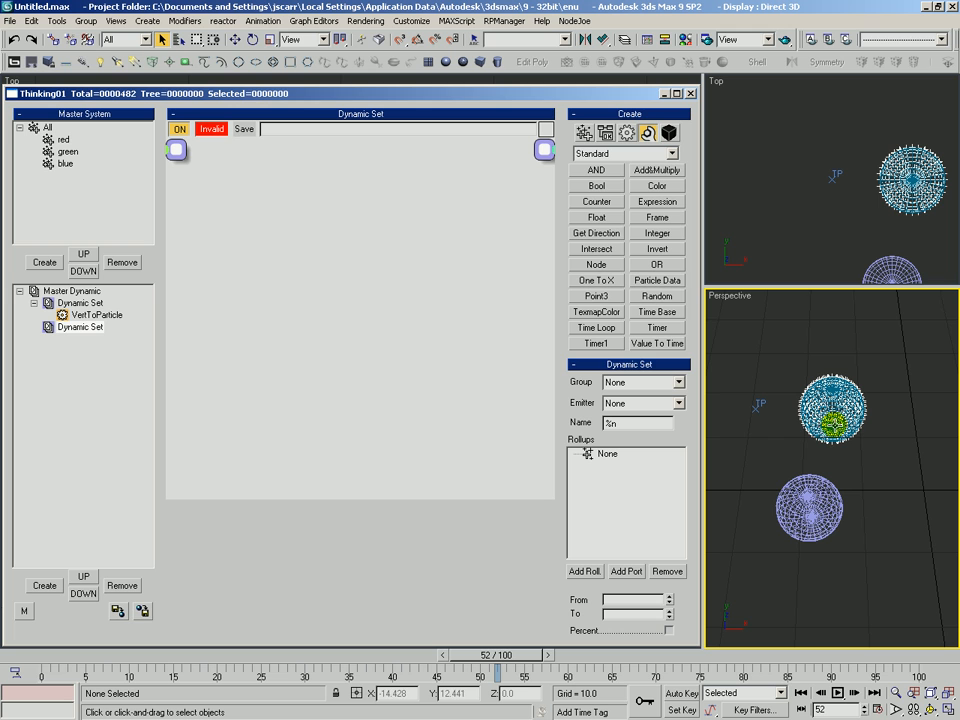
click(596, 264)
click(215, 290)
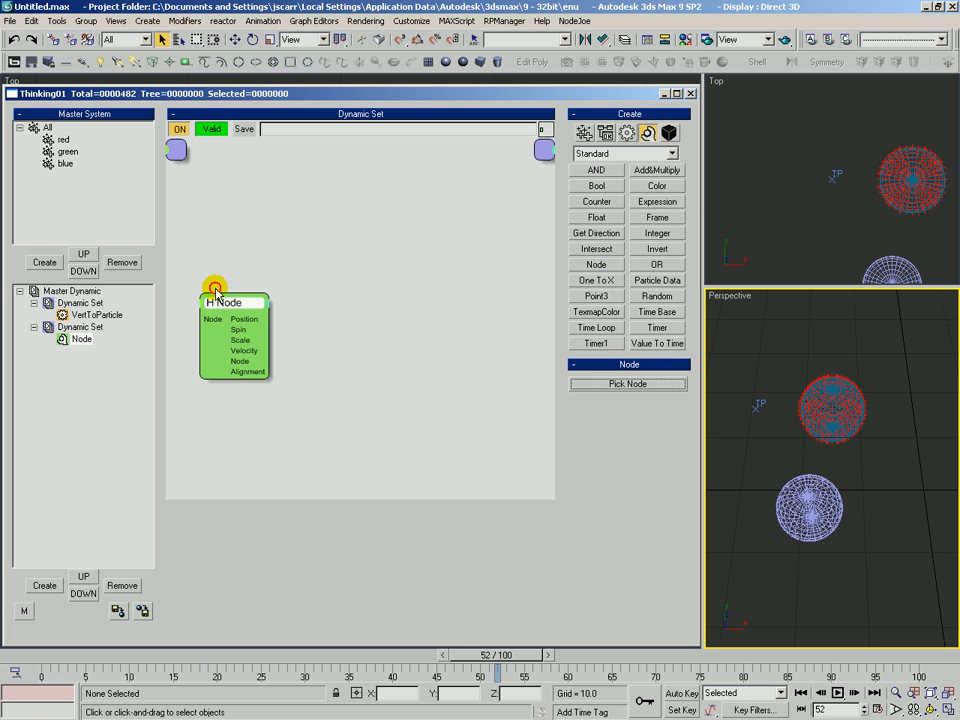
click(584, 133)
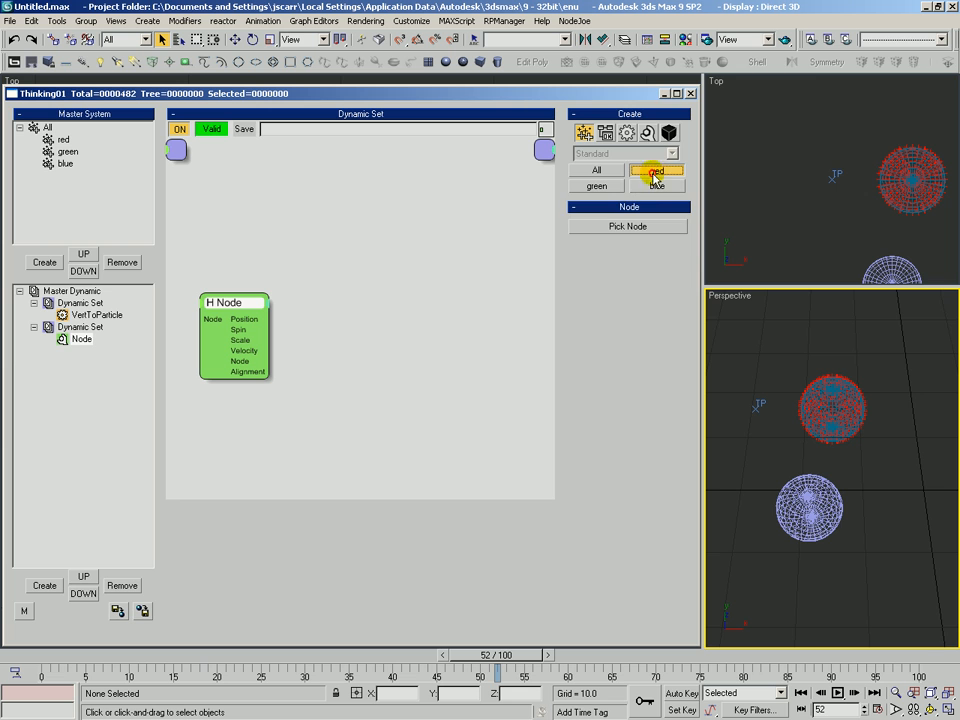
click(215, 214)
- Add a UDeflector operator from the Dynamics category beside the Node helper in the second Dynamic Set
click(628, 137)
click(608, 154)
click(600, 180)
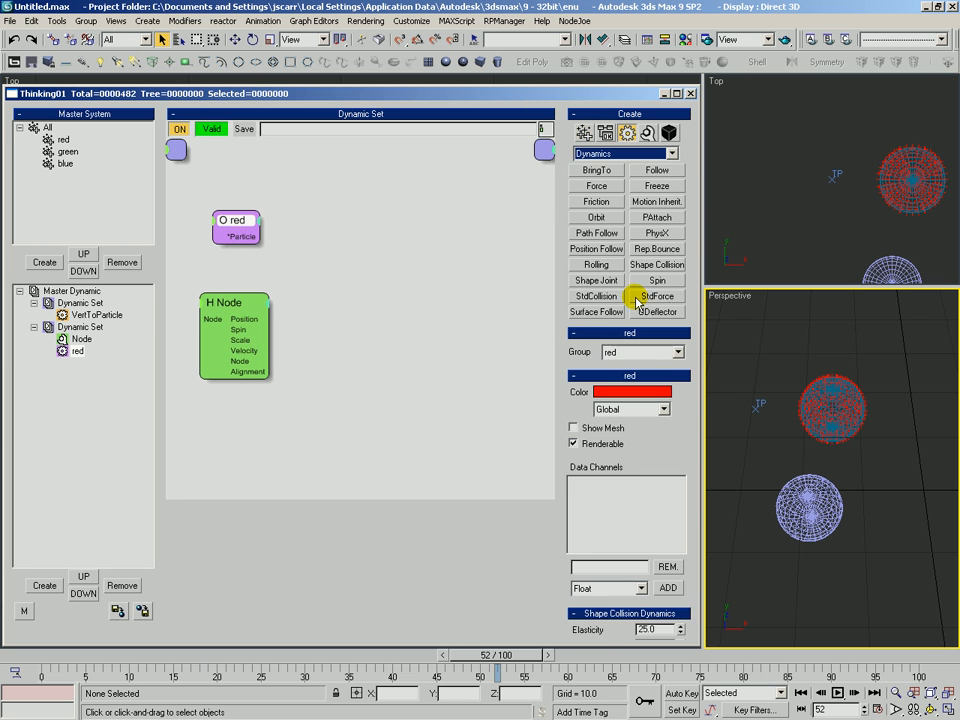
click(650, 312)
click(321, 290)
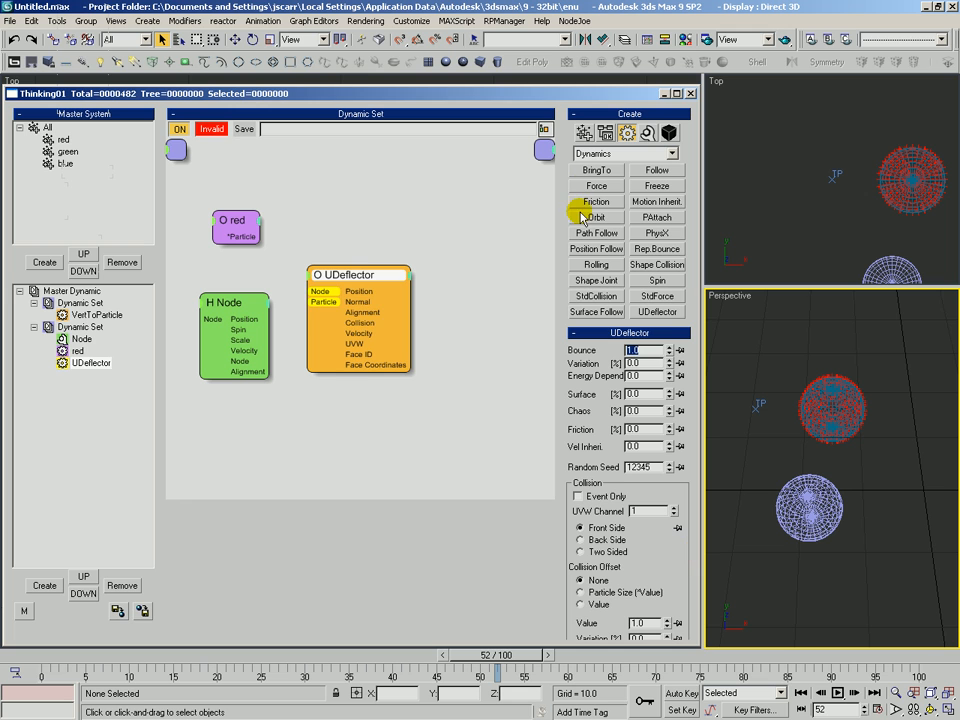
- Wire the helper's Node output to UDeflector's Node input and pick the animated sphere as its node
drag(357, 274, 253, 364)
click(226, 302)
click(628, 351)
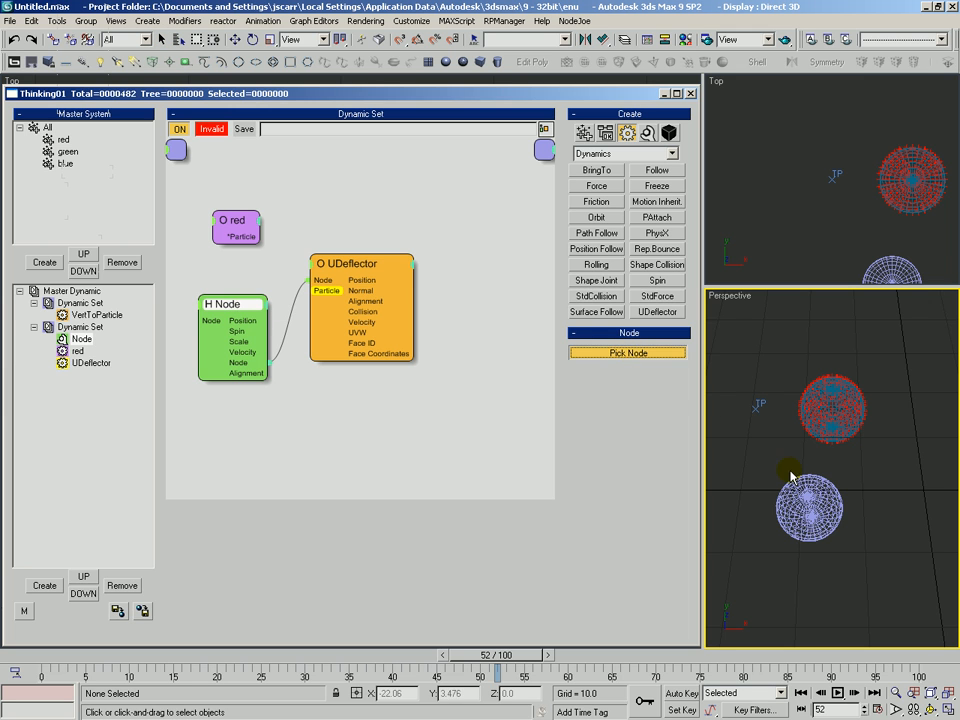
click(800, 493)
- Wire the red group's Particle output to UDeflector's Particle input and tidy the operator layout
drag(319, 295, 244, 237)
drag(238, 215, 240, 233)
drag(345, 272, 332, 280)
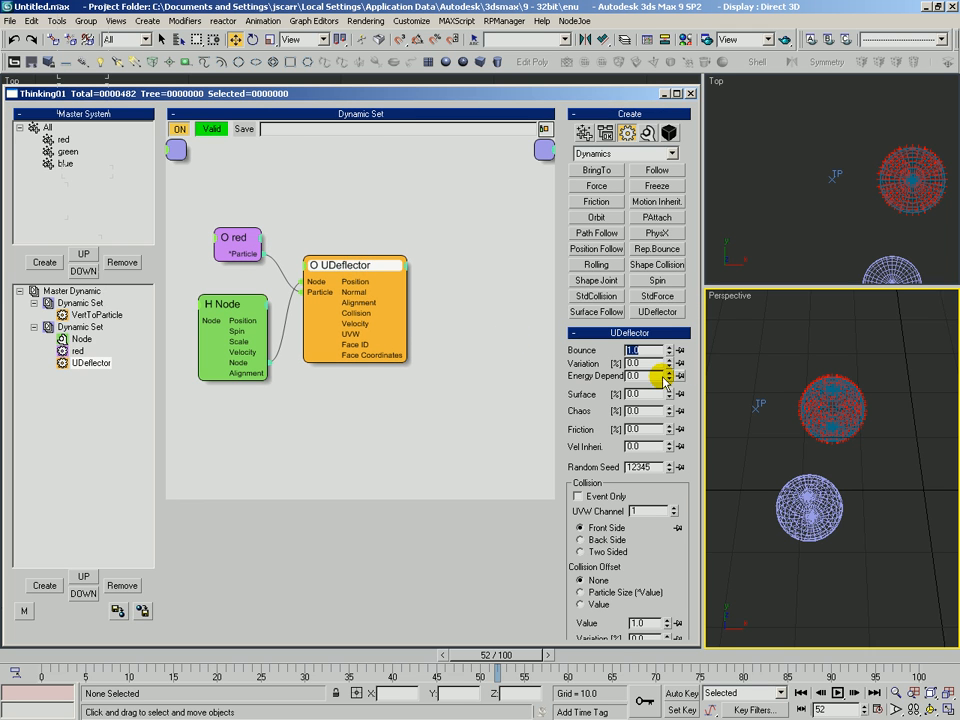
- Scrub through the animation to examine how the moving sphere deflects the red particles, and return to frame 0
scroll(647, 355, down, 2)
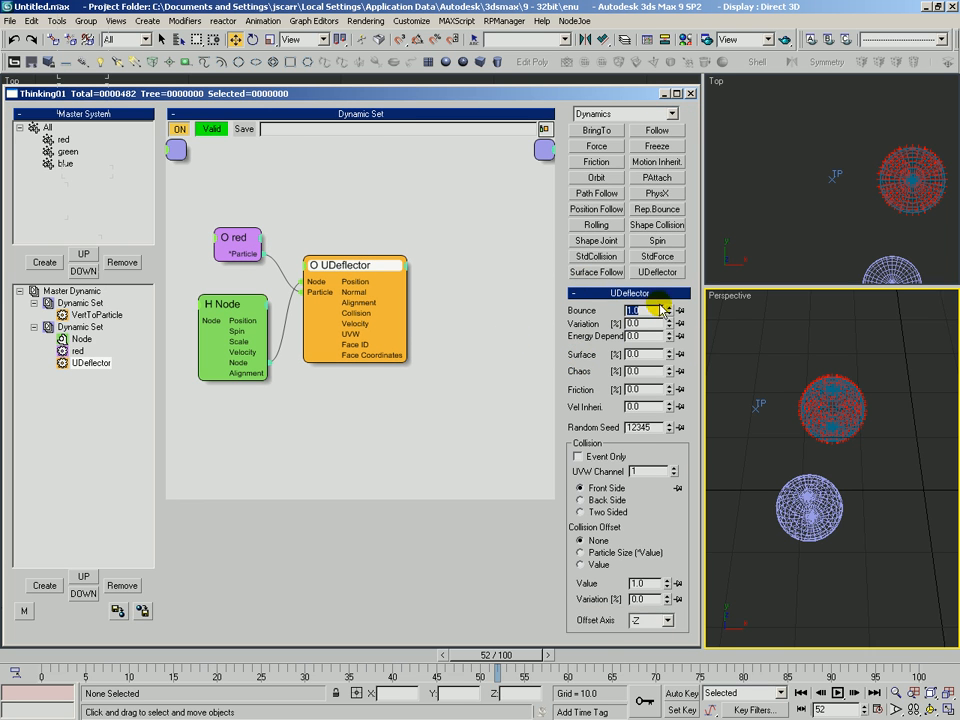
key(alt+z)
right_click(873, 394)
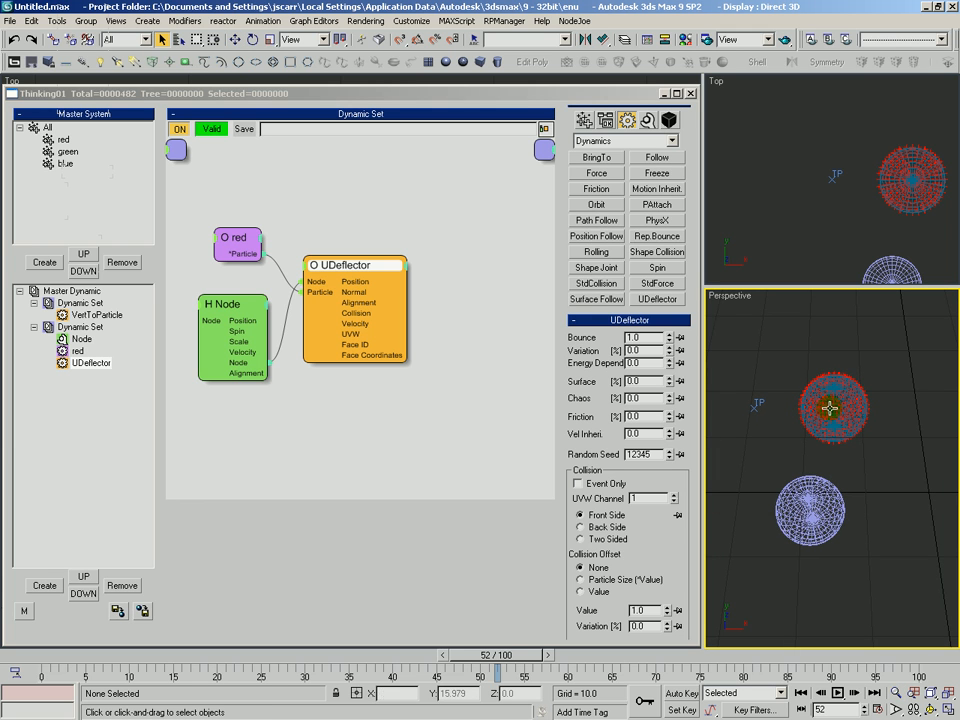
drag(142, 660, 165, 664)
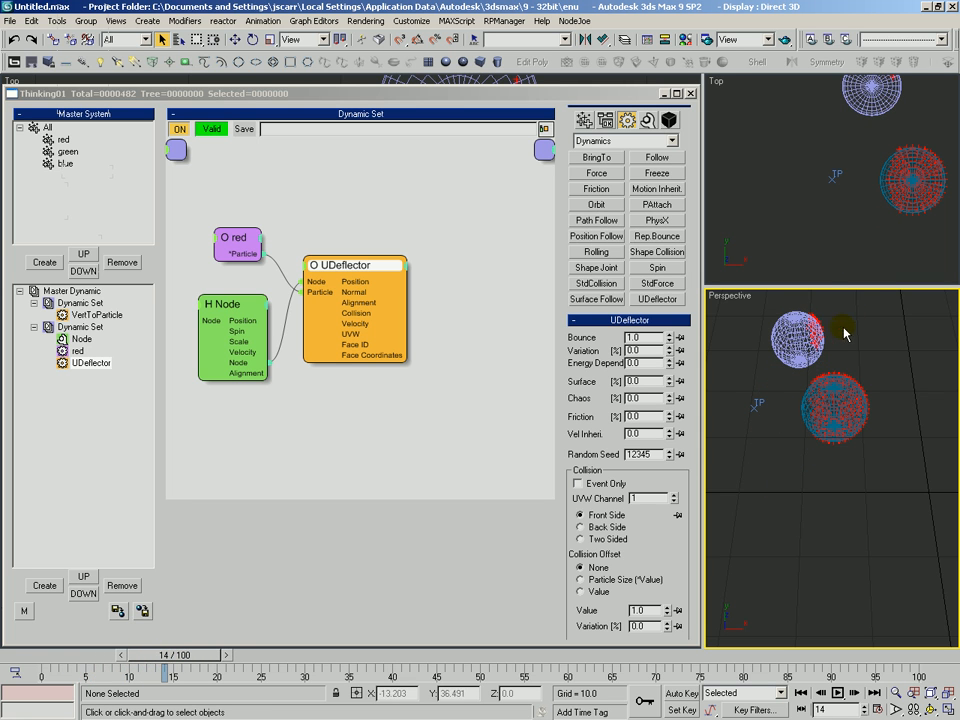
middle_drag(812, 388, 833, 411)
drag(833, 411, 834, 376)
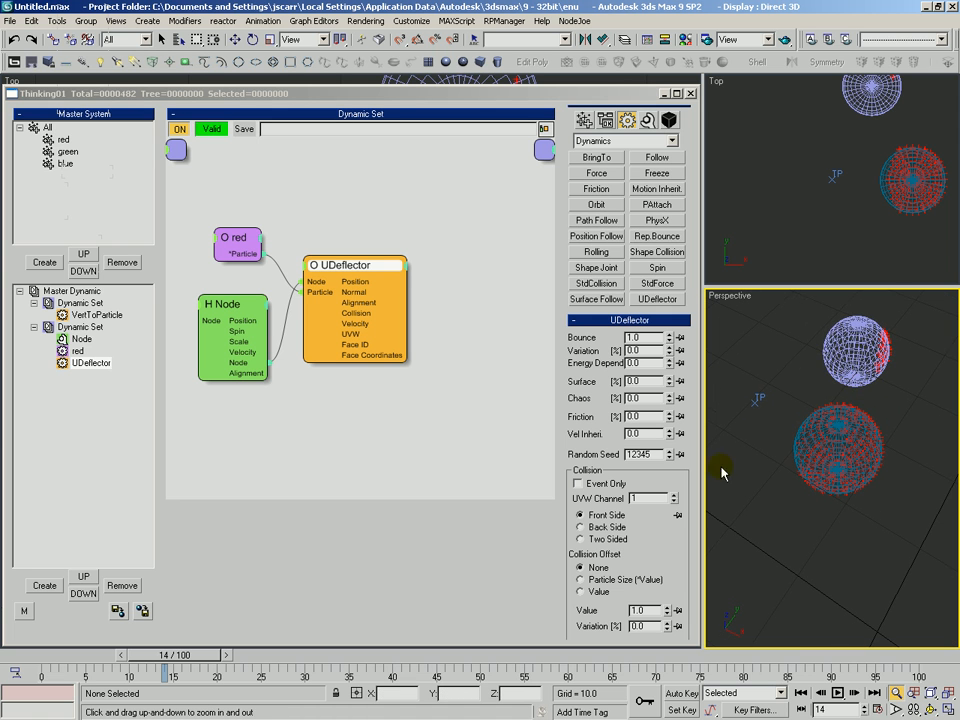
drag(184, 660, 576, 672)
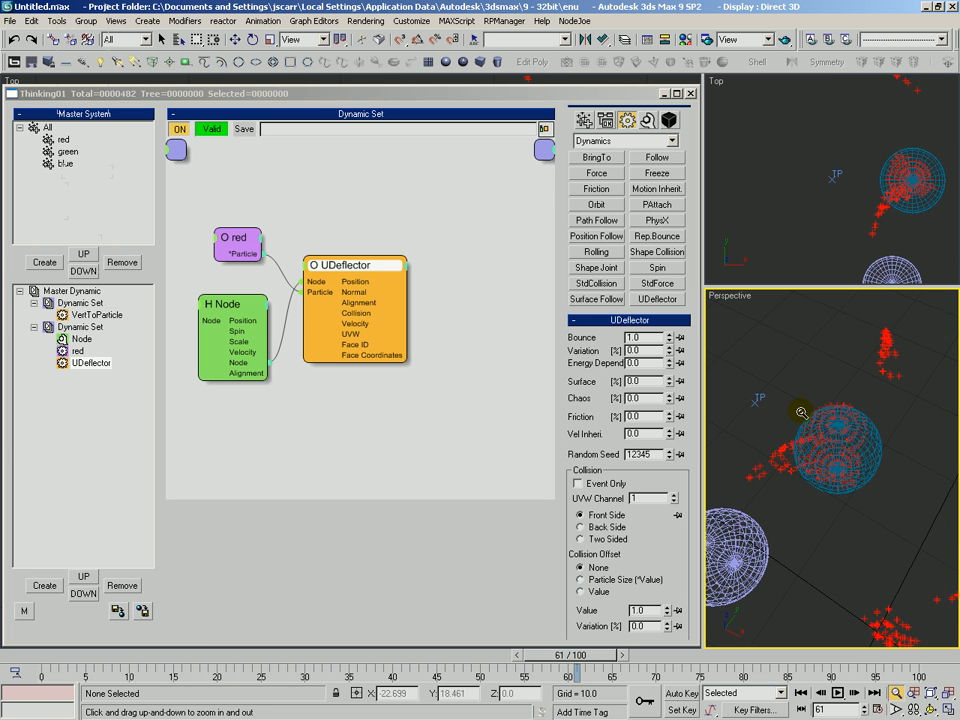
drag(769, 425, 769, 453)
ctrl+alt+middle_drag(769, 453, 788, 445)
middle_drag(733, 526, 729, 521)
mouse_move(110, 662)
mouse_down()
mouse_move(35, 662)
mouse_move(68, 675)
mouse_move(493, 688)
mouse_move(35, 662)
mouse_move(140, 662)
mouse_up()
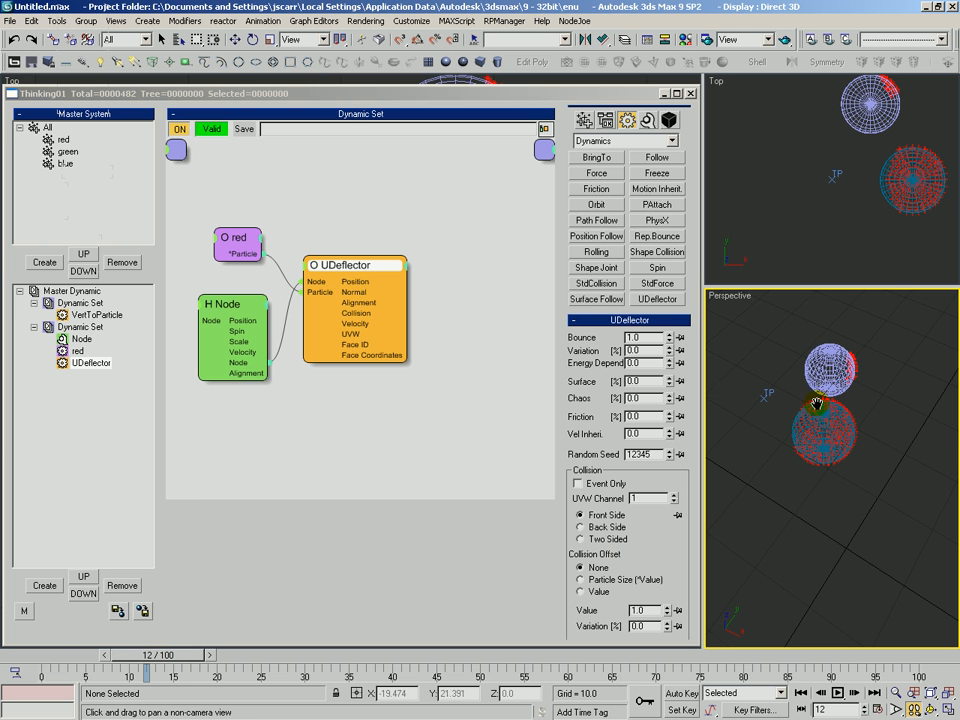
drag(152, 653, 50, 655)
- In the VertToParticle operator, set the Edges as Joint type to Spring and Volume Samples to 10
click(356, 233)
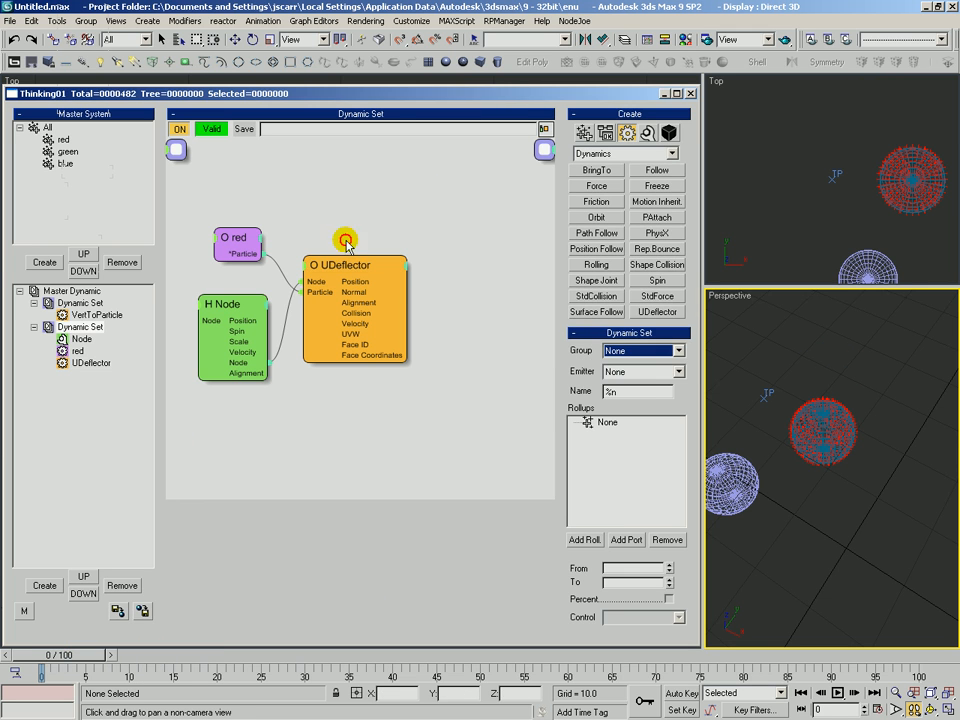
click(98, 316)
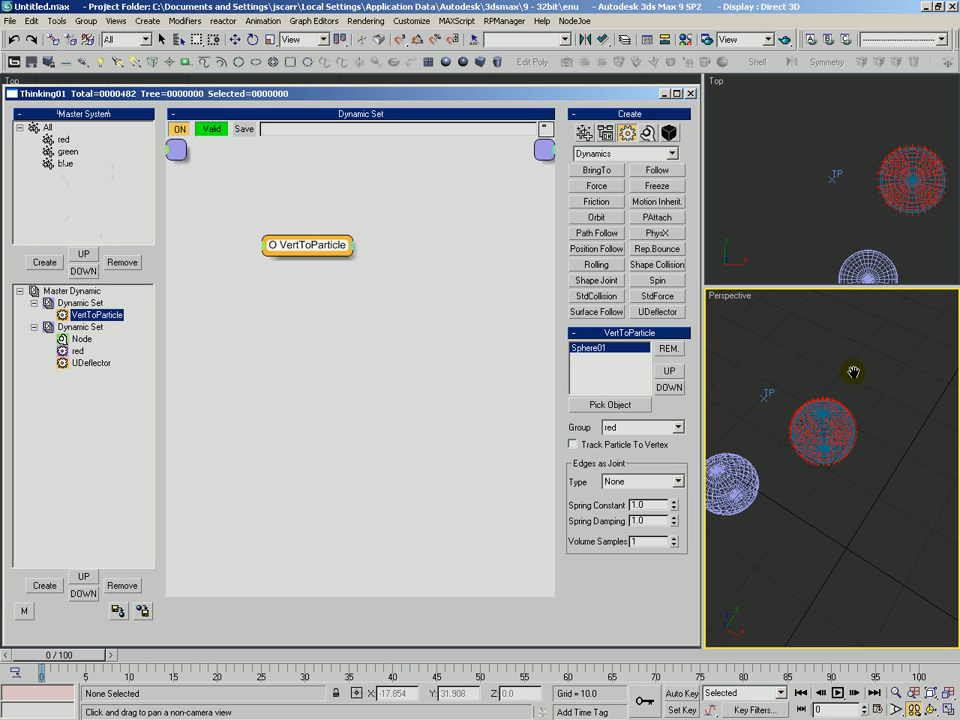
click(617, 484)
click(617, 505)
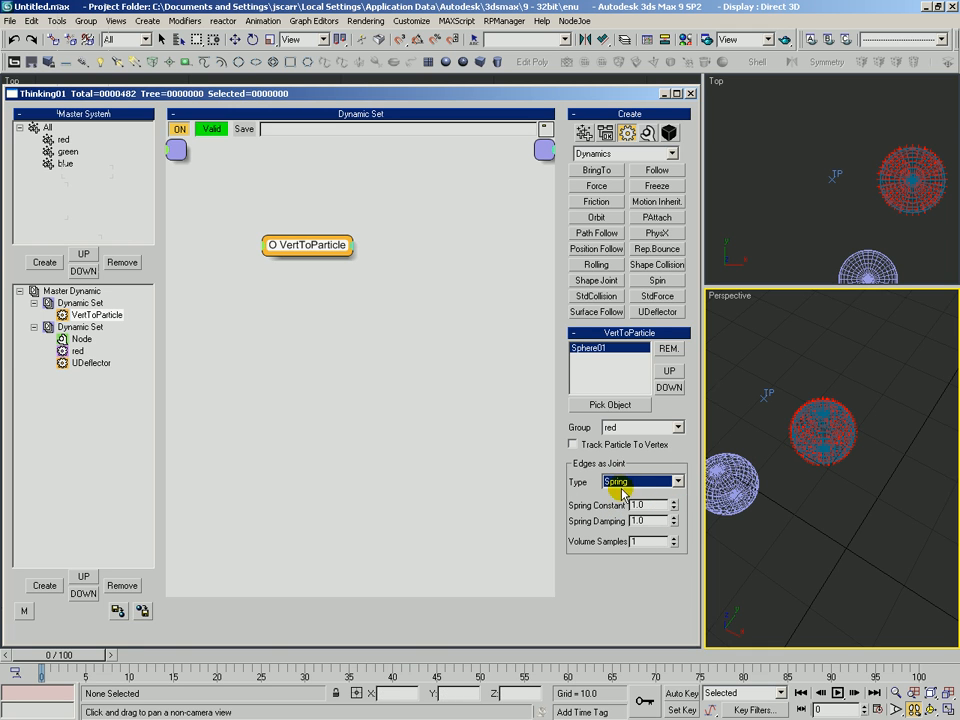
click(73, 659)
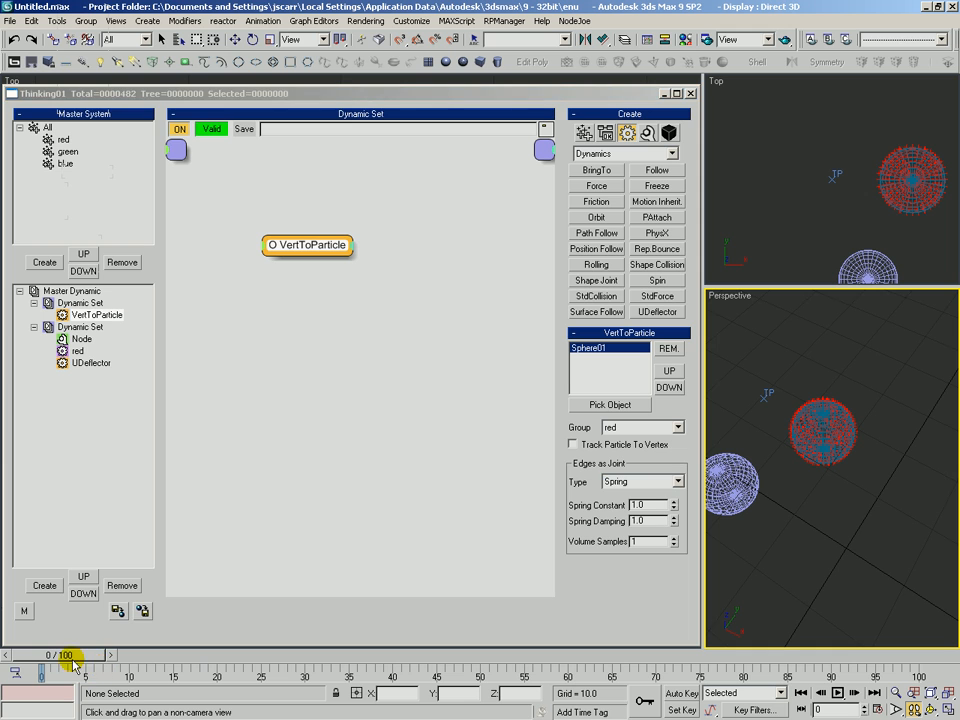
click(637, 545)
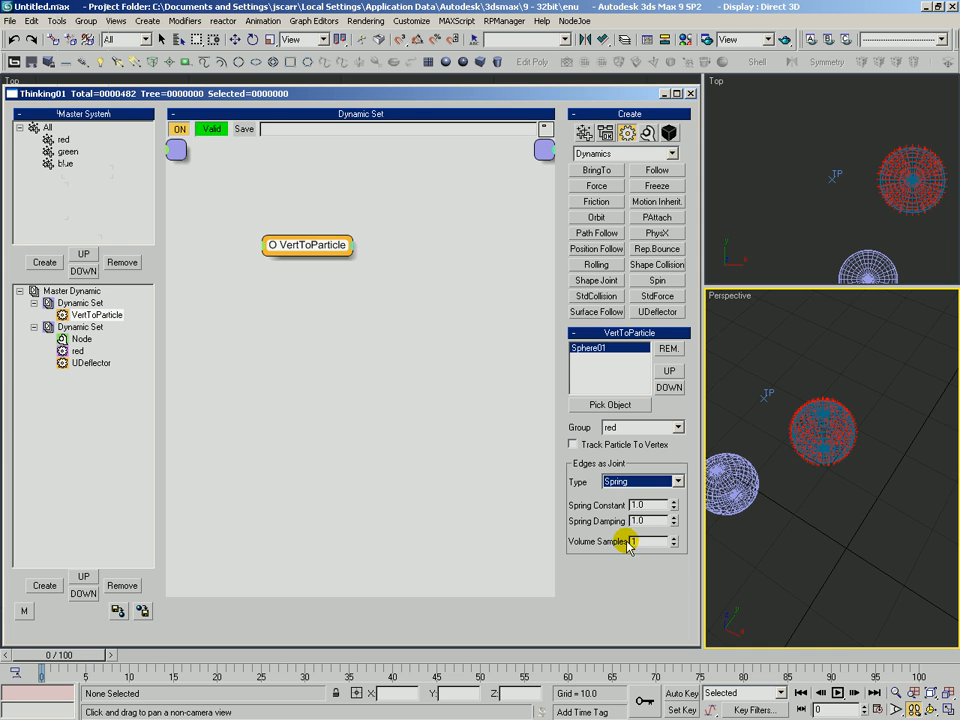
double_click(635, 541)
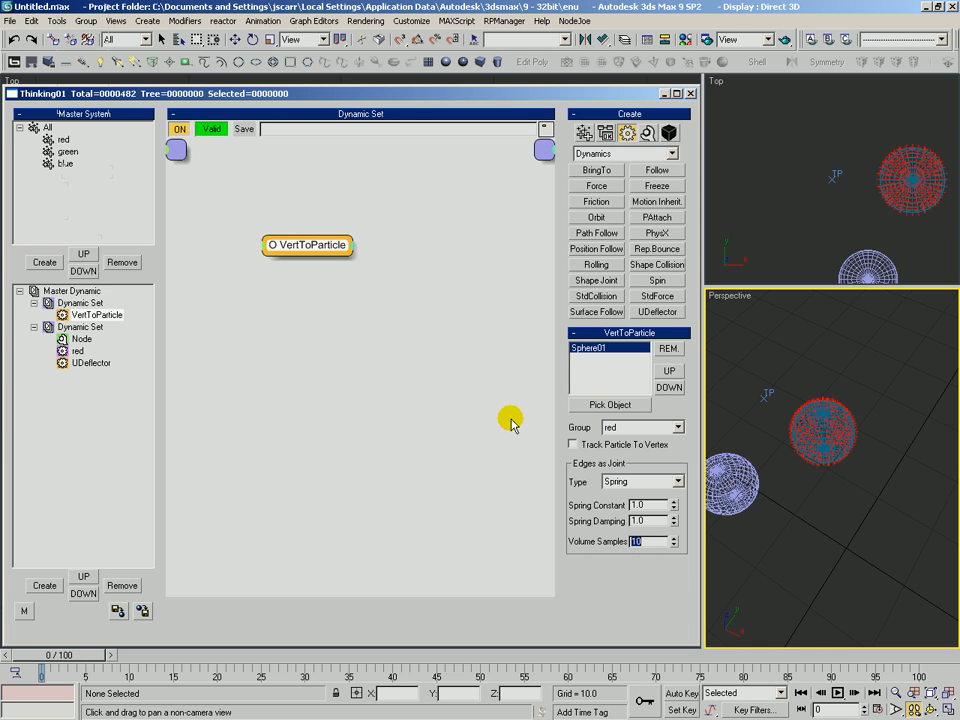
- Turn off Real Time playback in the time configuration and apply it
middle_drag(838, 437, 810, 439)
scroll(810, 439, down, 2)
scroll(810, 439, up, 1)
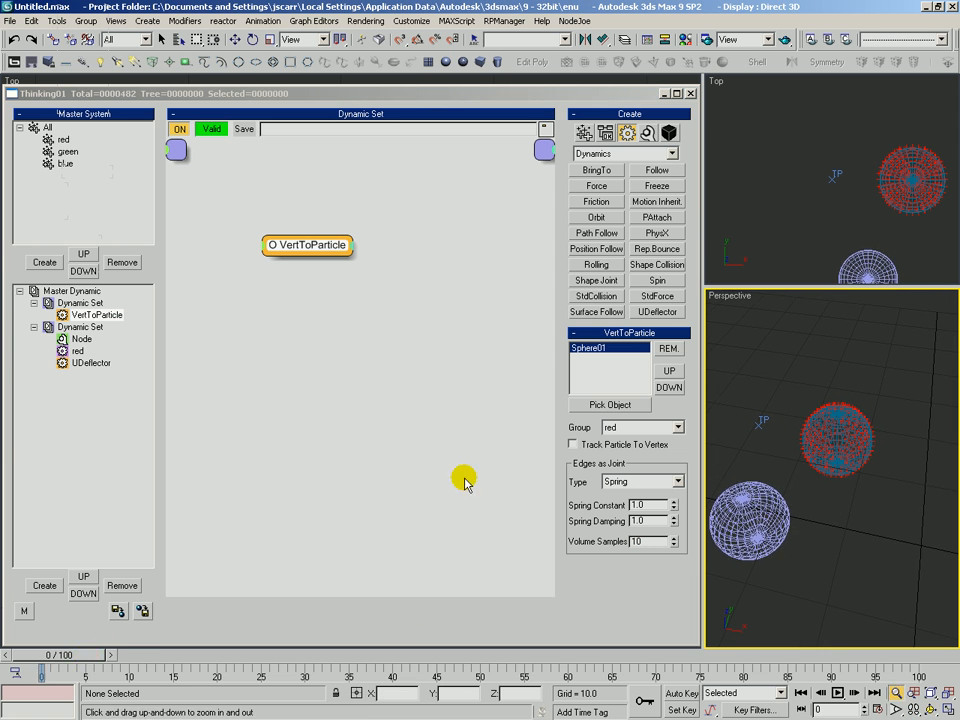
key(ctrl+t)
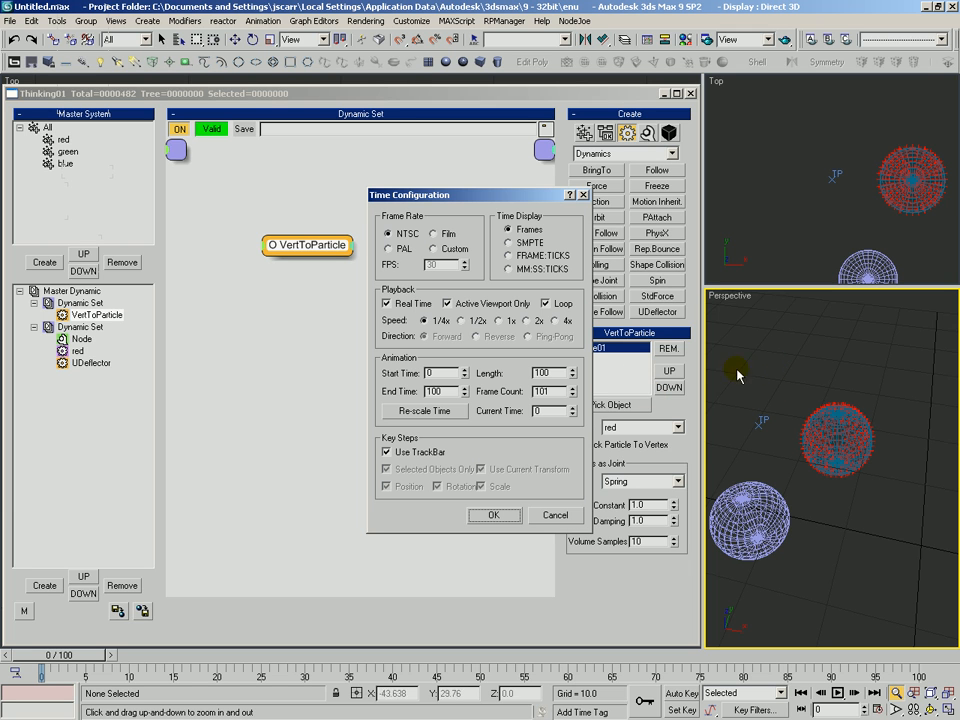
click(396, 304)
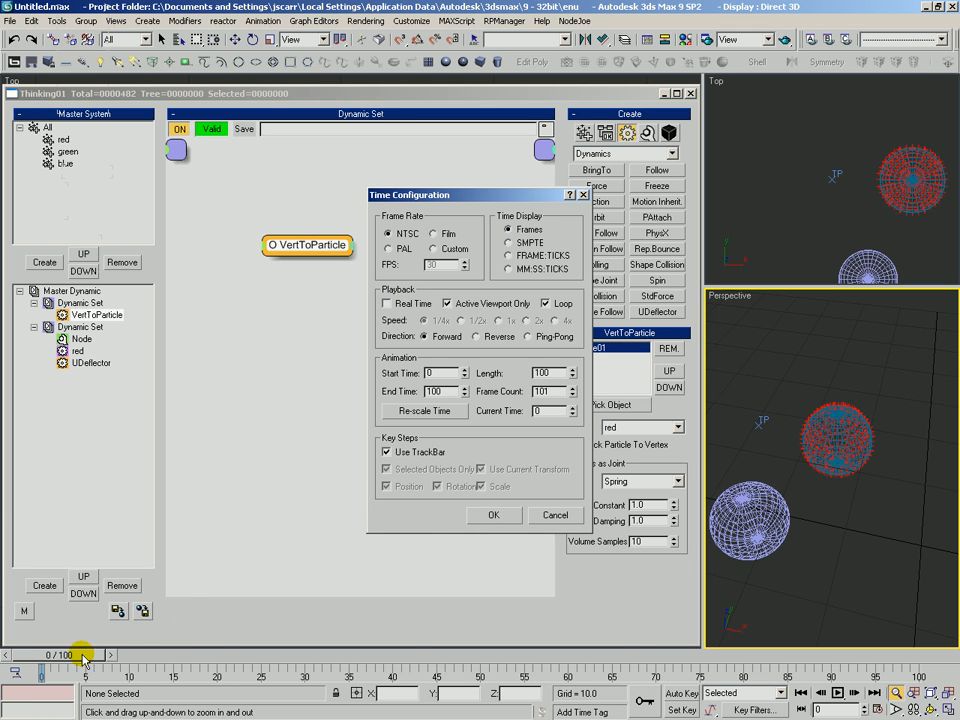
click(493, 514)
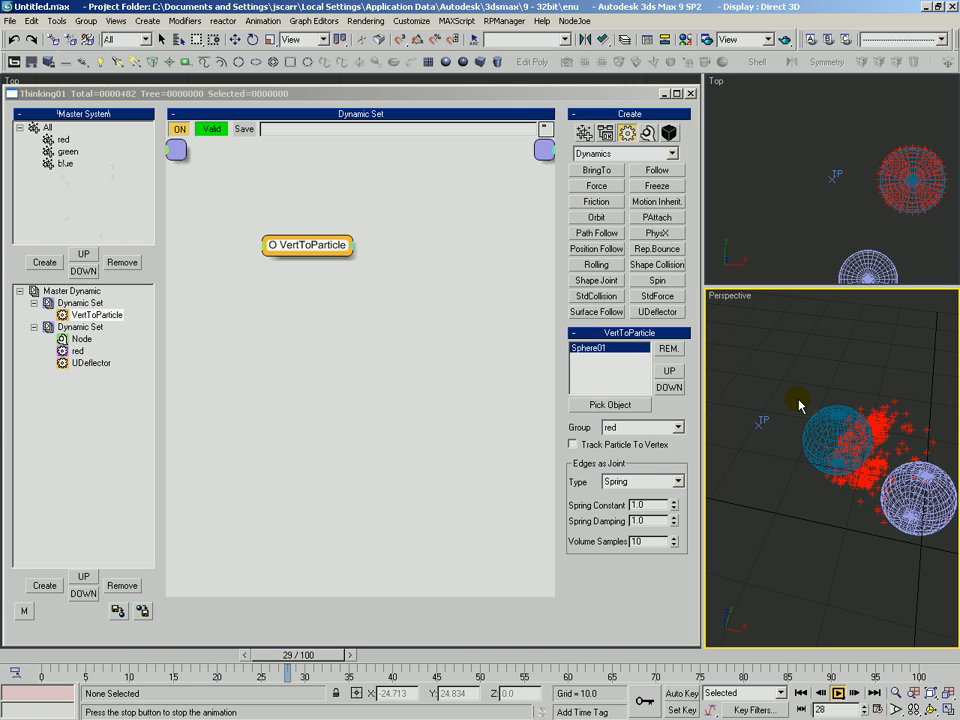
- Play and scrub the animation to frame 70 to examine how the spring-joined particles react to the moving sphere
key(slash)
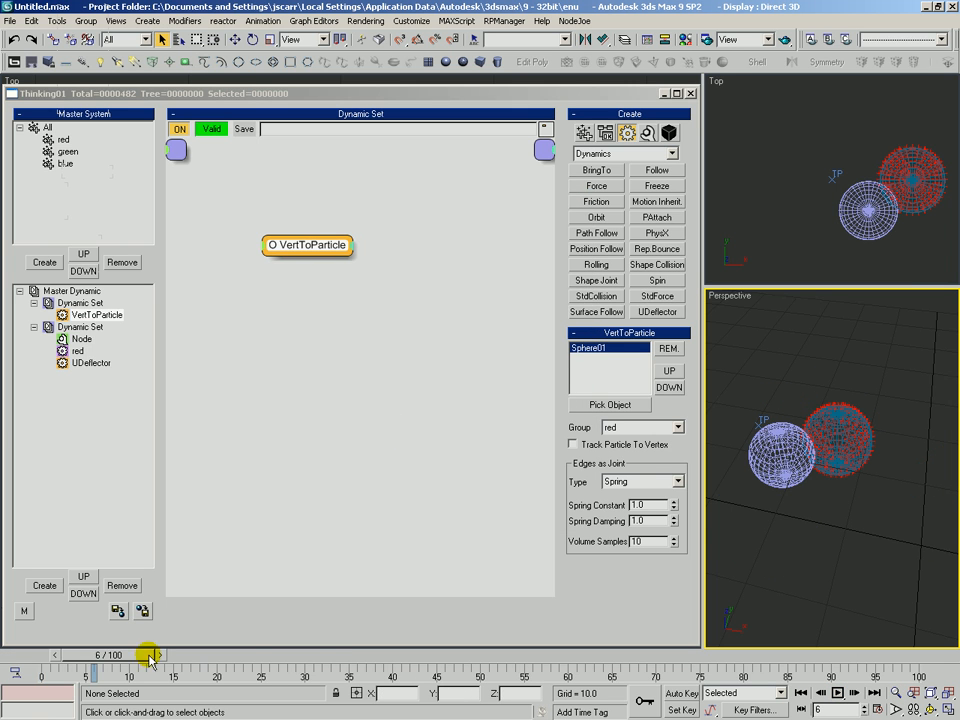
drag(129, 658, 207, 664)
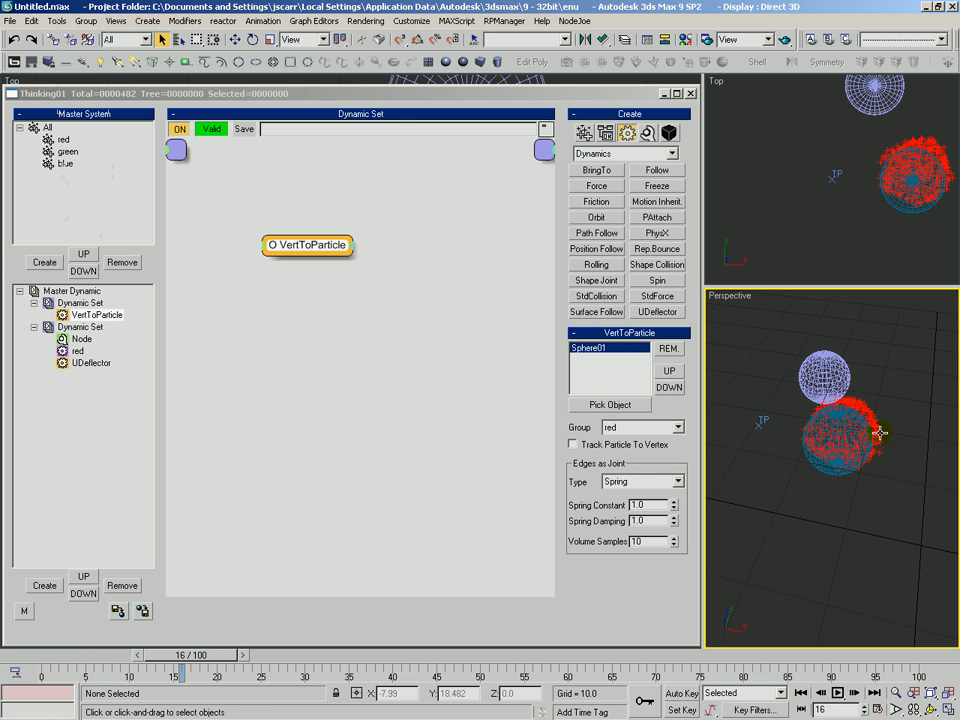
drag(199, 660, 381, 659)
drag(443, 675, 655, 675)
middle_drag(875, 453, 823, 460)
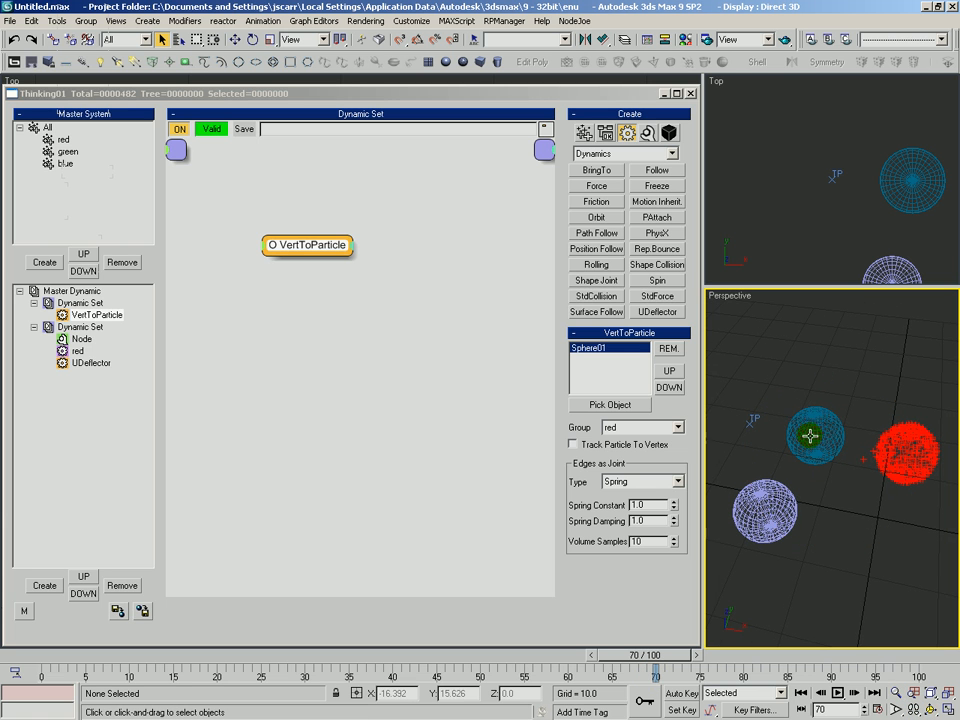
- Enable Track Particle To Vertex in the VertToParticle operator
click(815, 428)
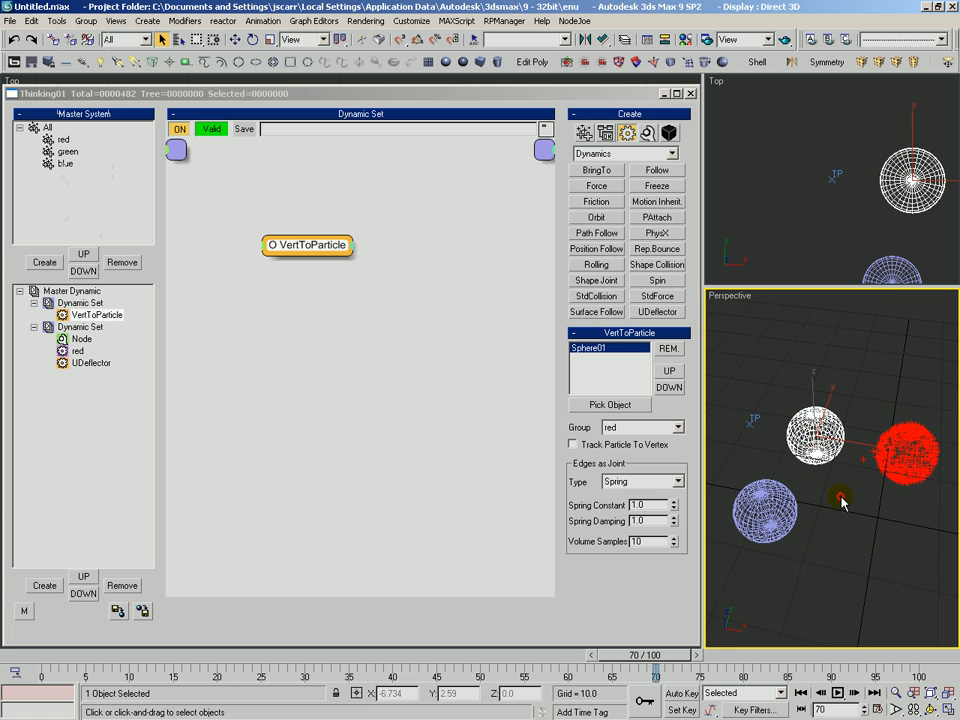
click(841, 503)
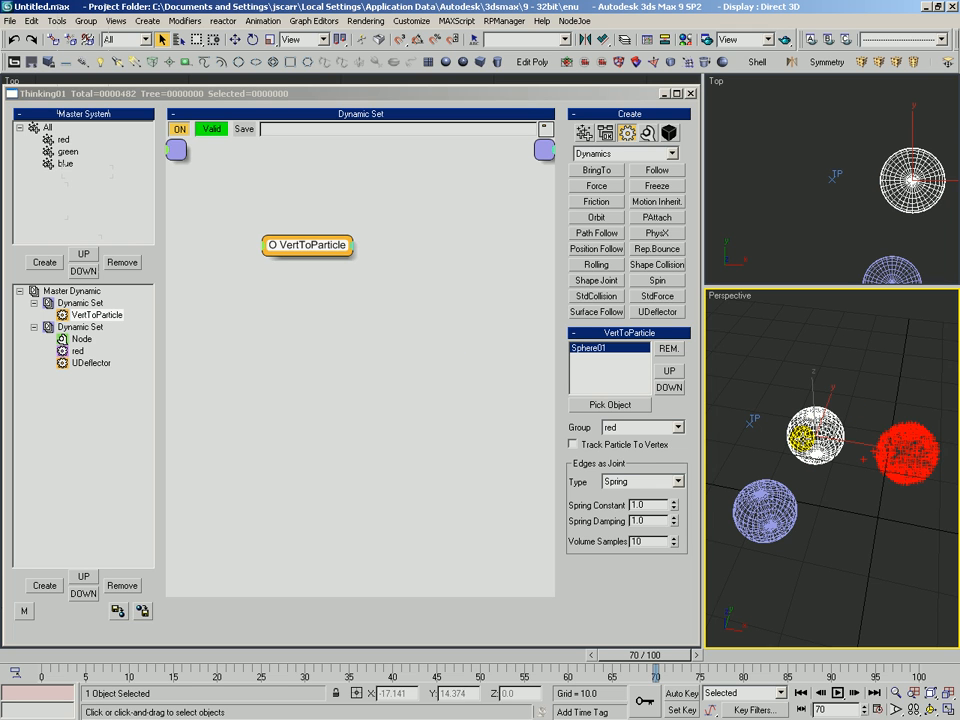
click(578, 446)
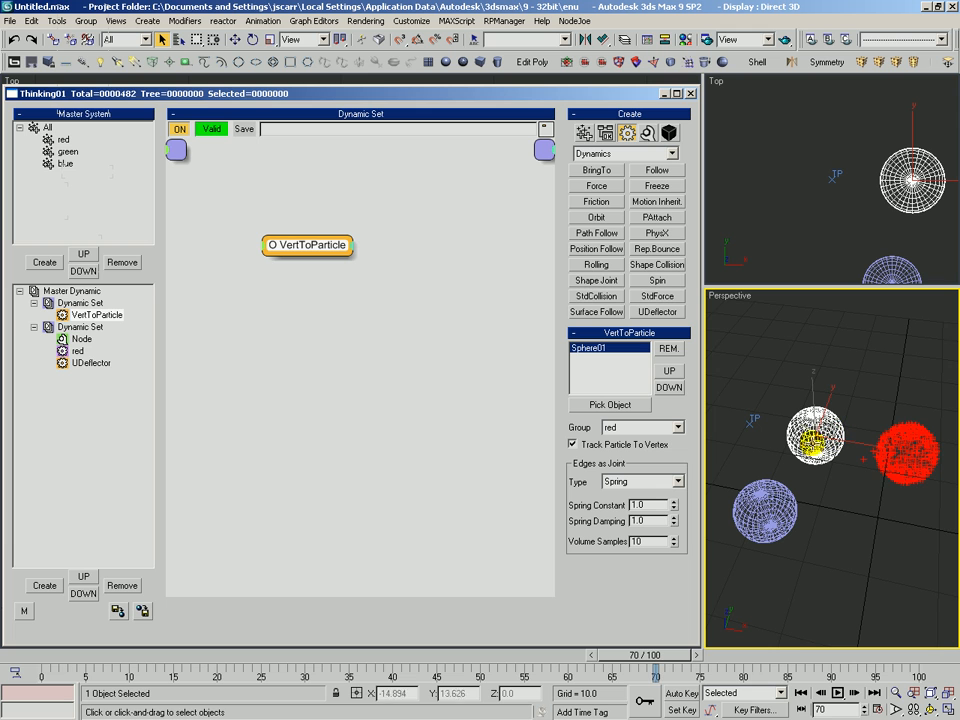
- Return to the start of the animation and step to frame 8 to examine the mesh deformation where the two spheres collide
click(10, 655)
drag(51, 657, 81, 657)
click(830, 383)
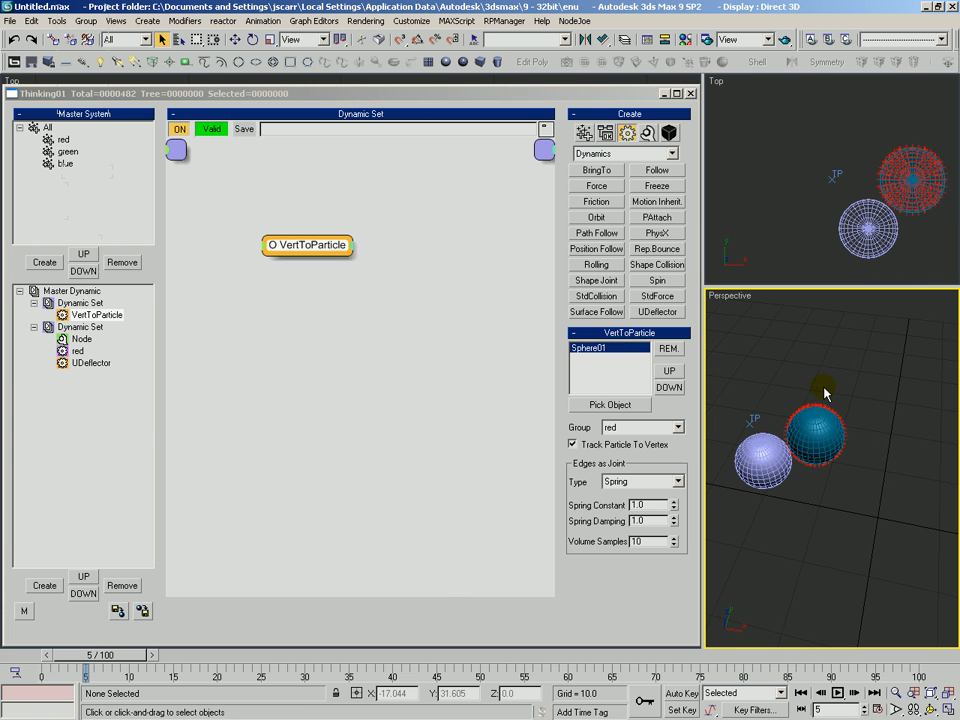
key(period)
key(period)
key(period)
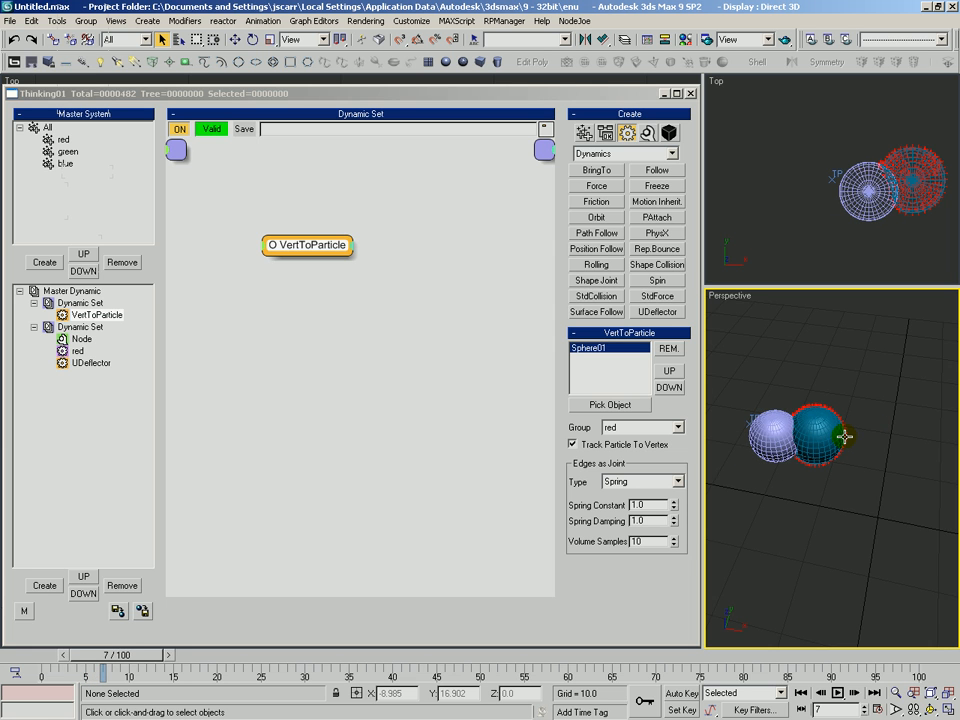
ctrl+alt+middle_drag(845, 436, 808, 350)
alt+middle_drag(786, 470, 814, 517)
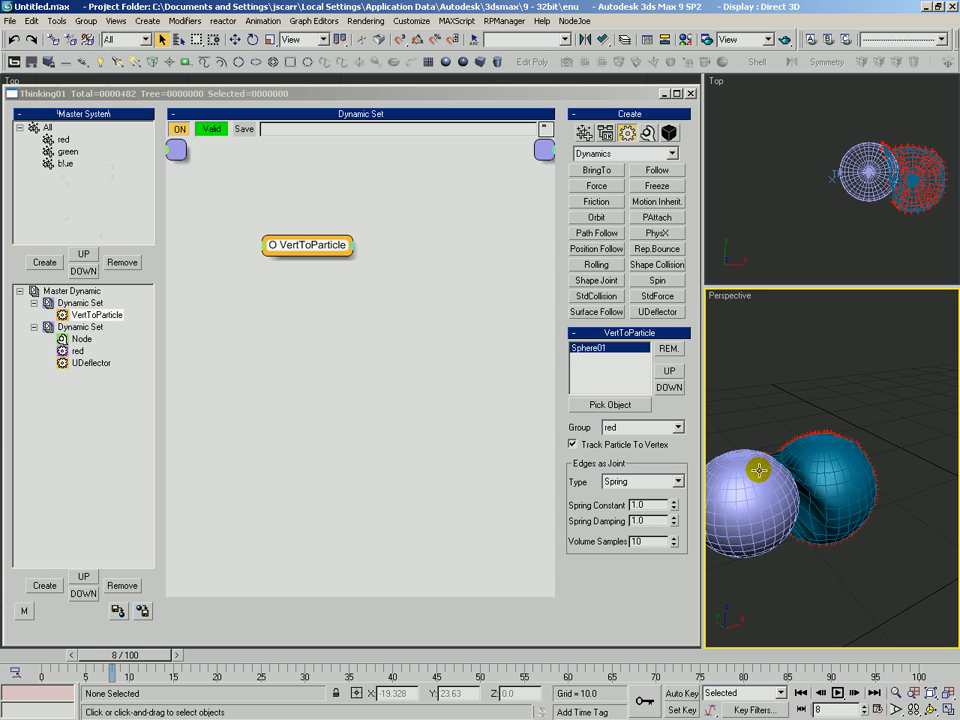
alt+middle_drag(787, 511, 758, 478)
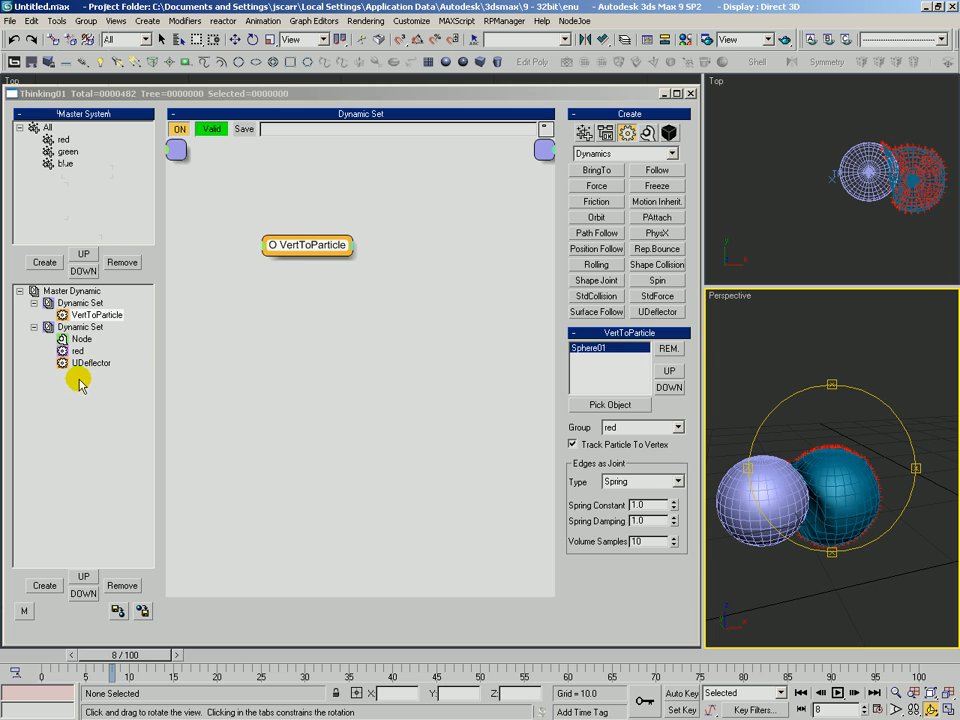
- Show the UDeflector operator's settings and advance to frame 13 to inspect the deformed sphere from a new angle
click(90, 362)
alt+middle_drag(811, 459, 817, 480)
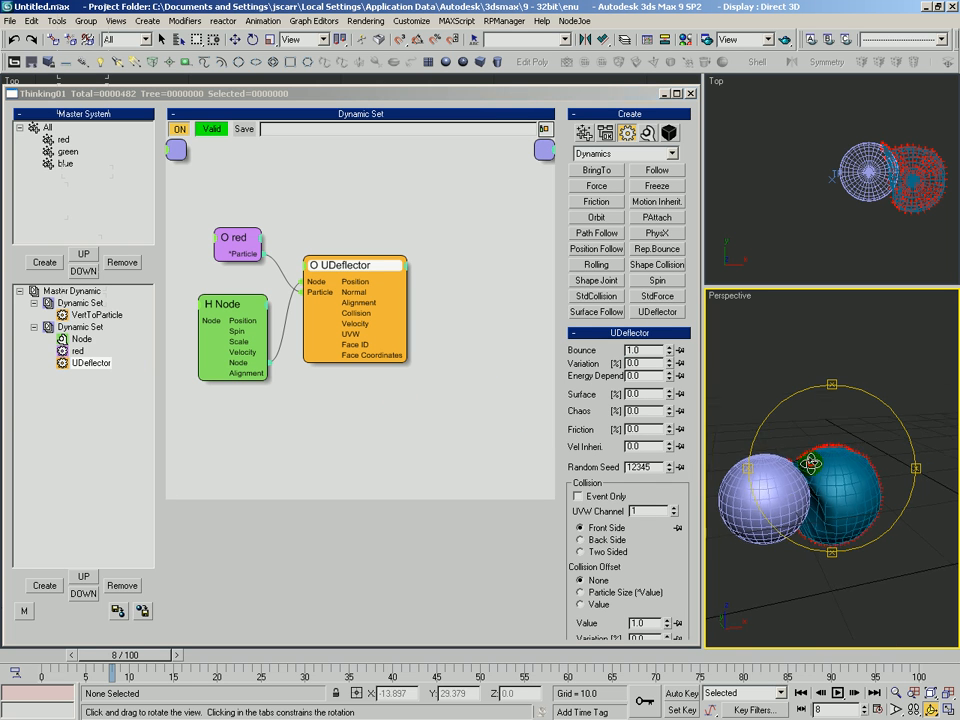
scroll(817, 480, down, 2)
drag(158, 657, 200, 655)
key(alt+z)
drag(845, 471, 795, 496)
key(ctrl+r)
key(ctrl+p)
drag(803, 450, 798, 457)
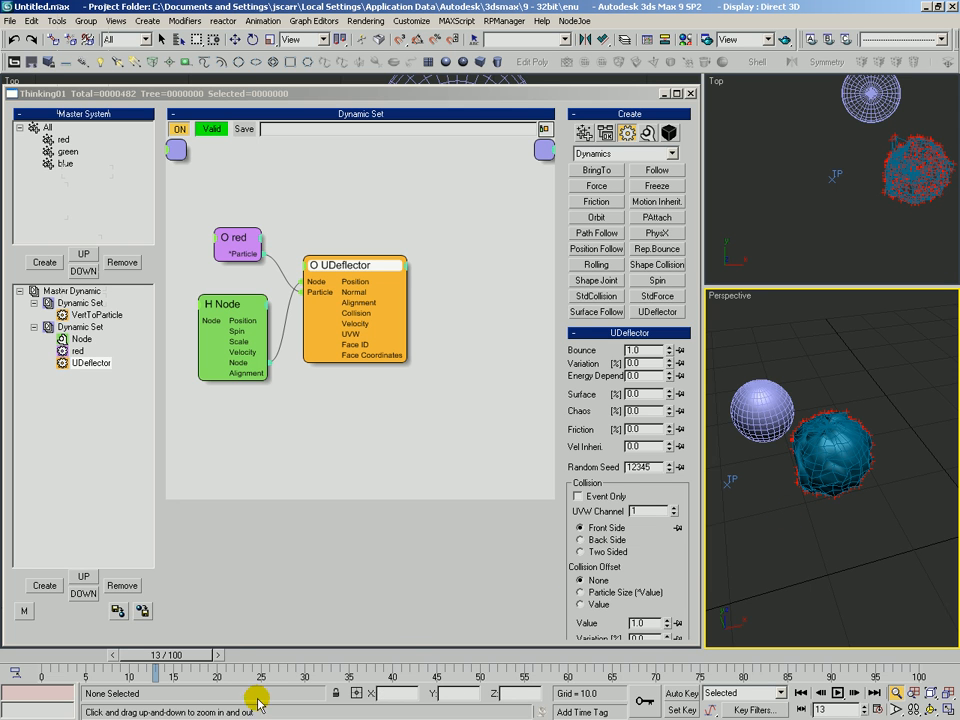
- Scrub on to frame 54 to examine how the deformed sphere moves and wobbles after the collision
drag(210, 657, 312, 668)
scroll(858, 441, up, 1)
middle_drag(858, 441, 762, 450)
middle_drag(860, 496, 862, 444)
alt+middle_drag(862, 444, 786, 483)
drag(306, 645, 533, 673)
middle_drag(864, 442, 865, 480)
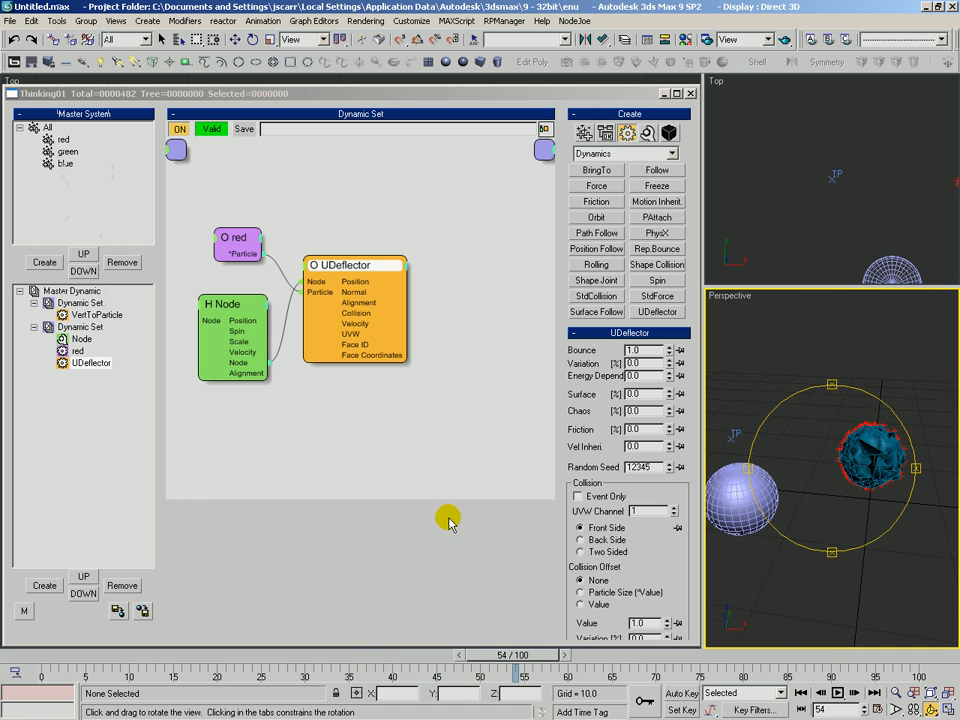
- Set Spring Damping to 2.0 in the VertToParticle operator
click(90, 314)
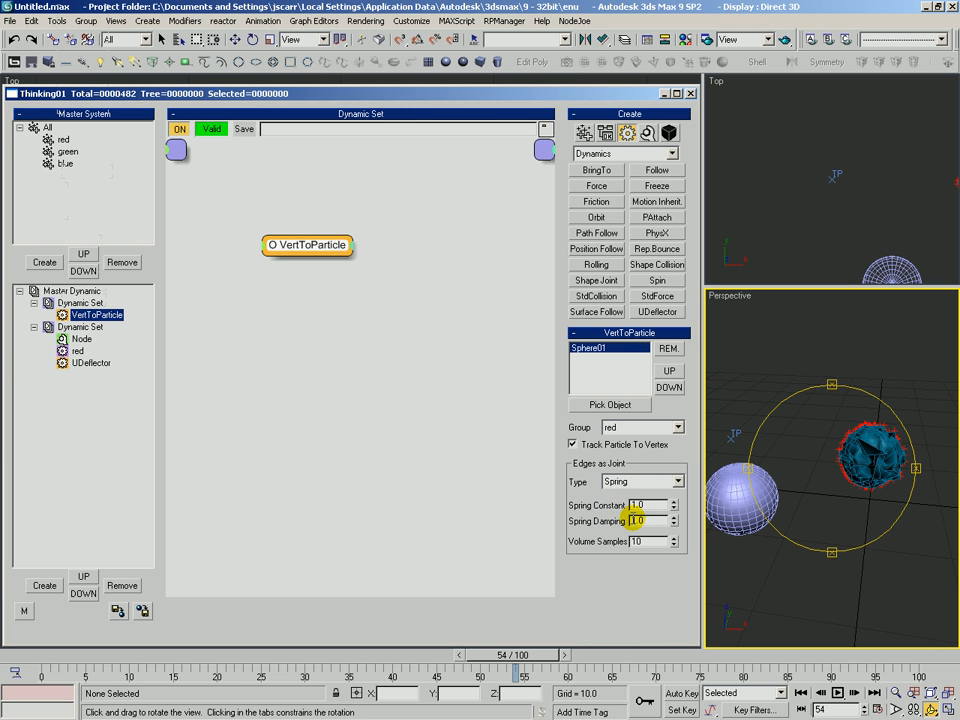
drag(644, 522, 584, 526)
text(2)
key(Tab)
- Return to frame 0 and set the VertToParticle operator's Spring Damping to 1.5
drag(654, 521, 612, 523)
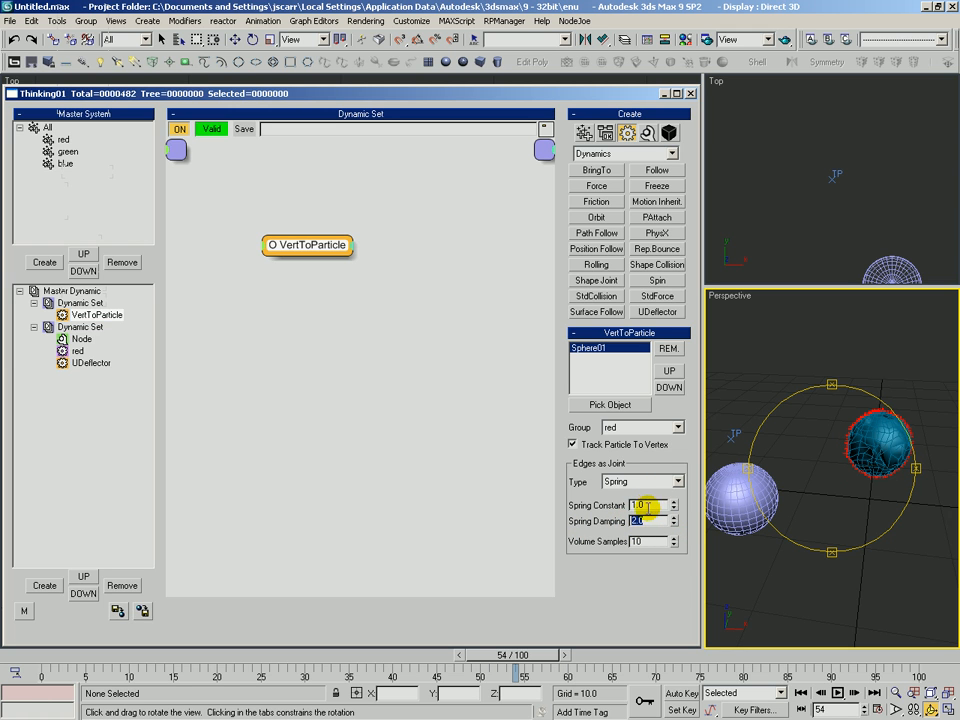
click(45, 656)
drag(648, 523, 378, 386)
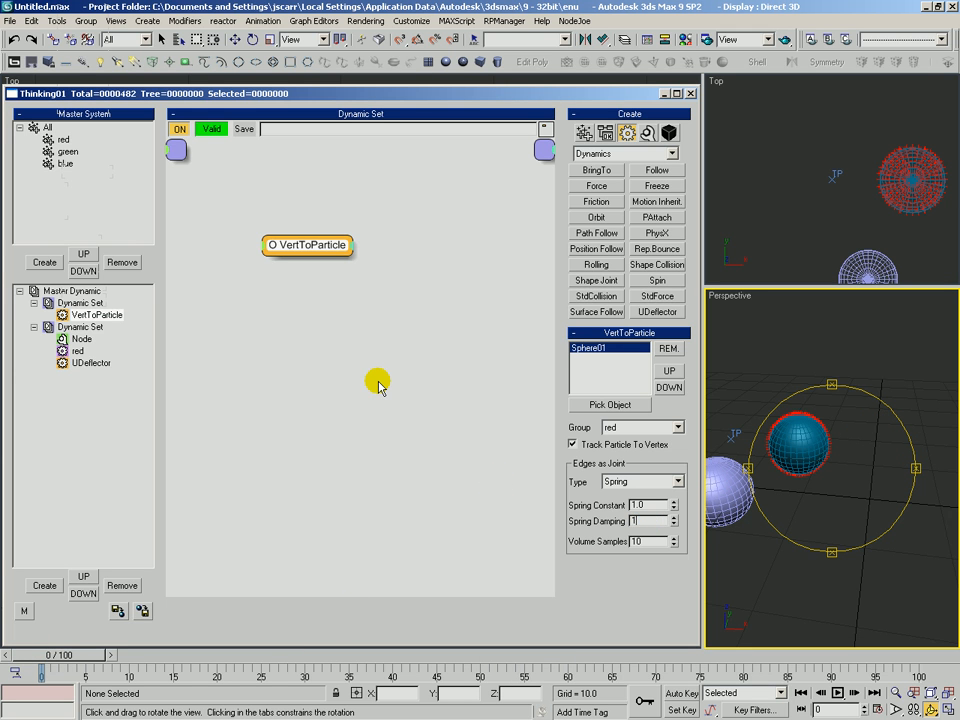
click(66, 657)
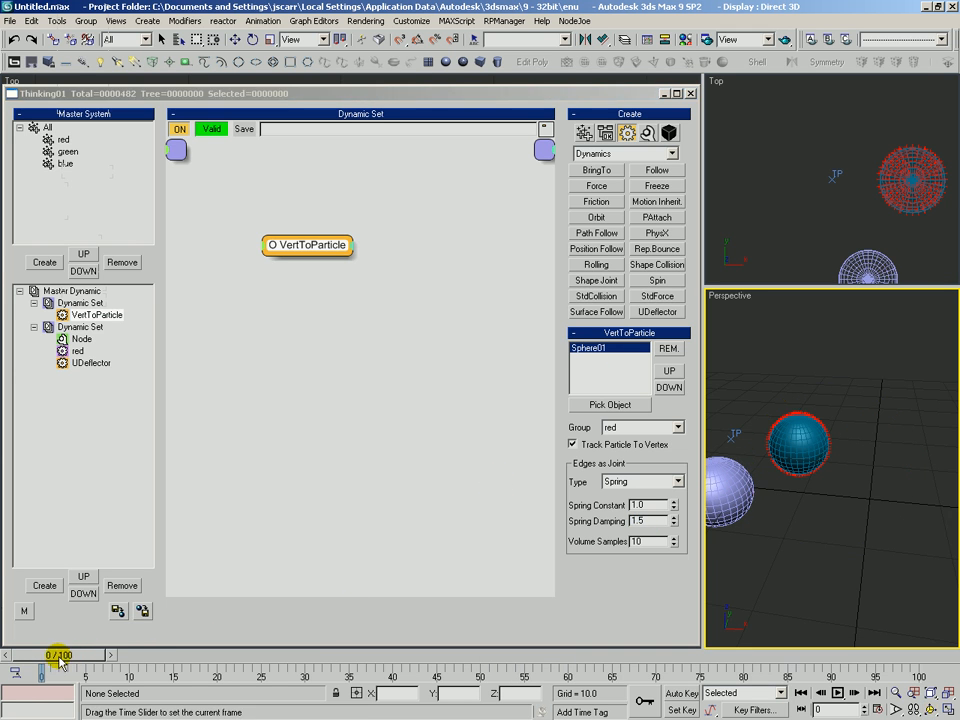
- Play back the animation to check how the sphere recovers its shape after the impact
key(/)
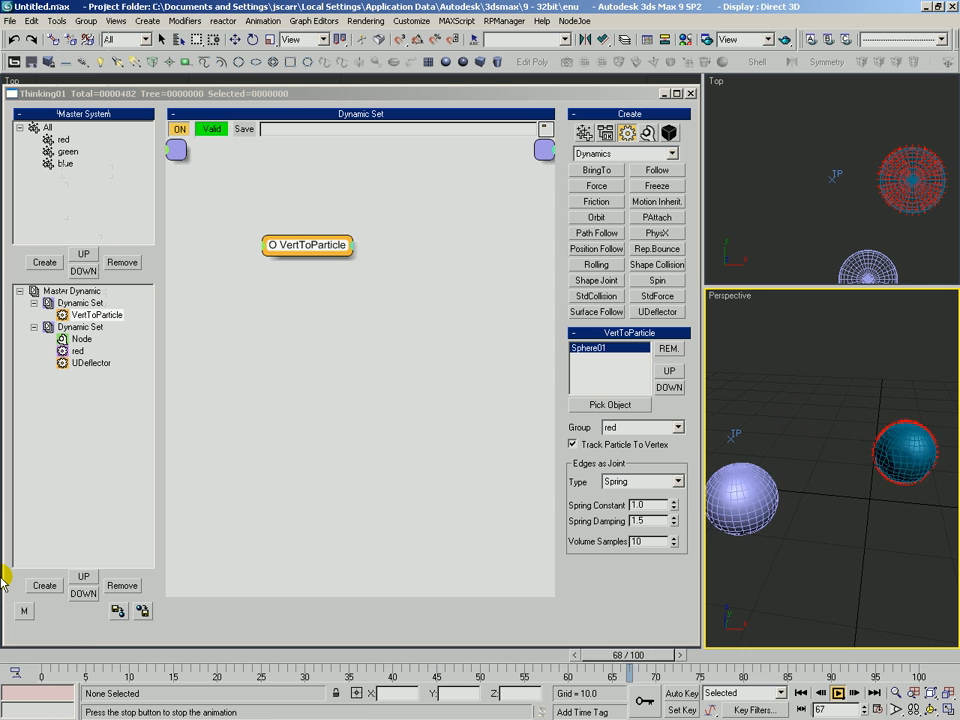
key(ctrl+r)
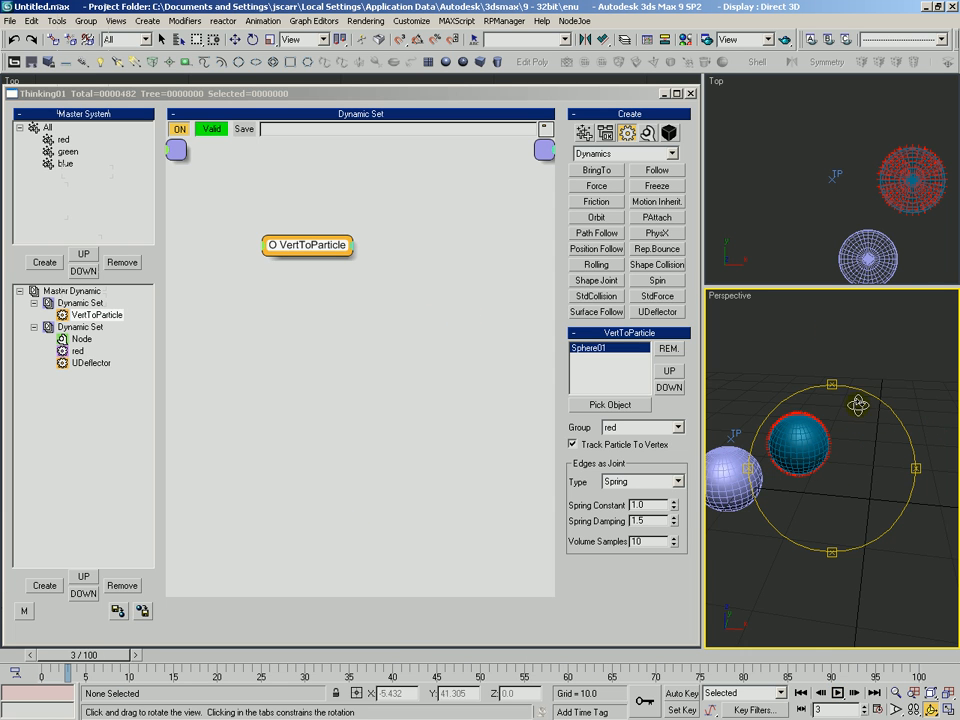
key(alt+z)
scroll(804, 430, up, 1)
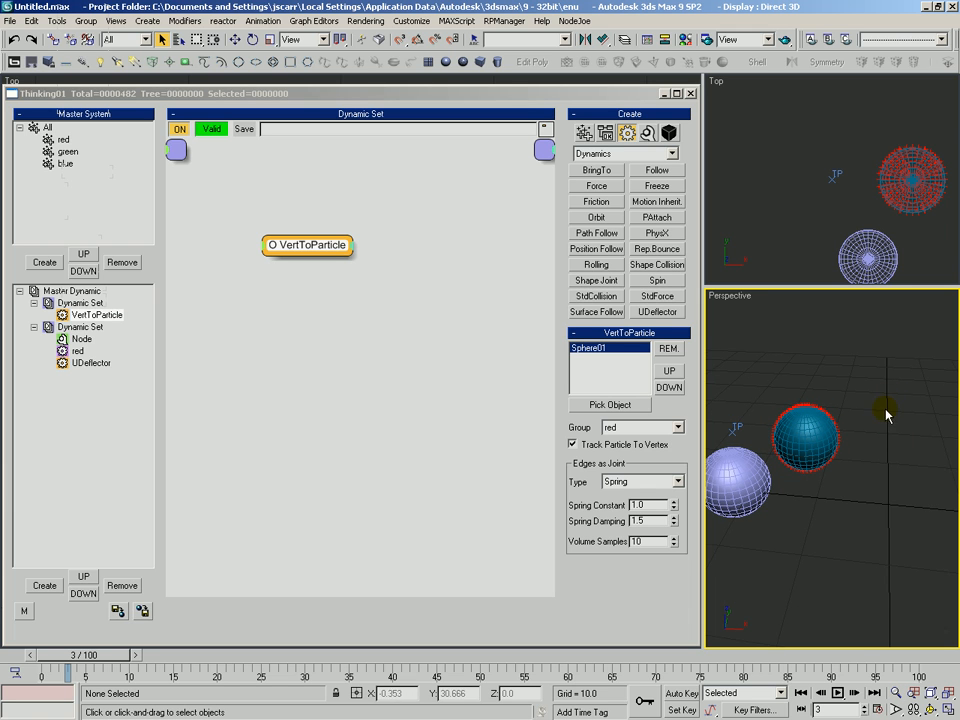
- Delete the VertToParticle operator and remove the dynamic set that contains the UDeflector
drag(300, 244, 311, 250)
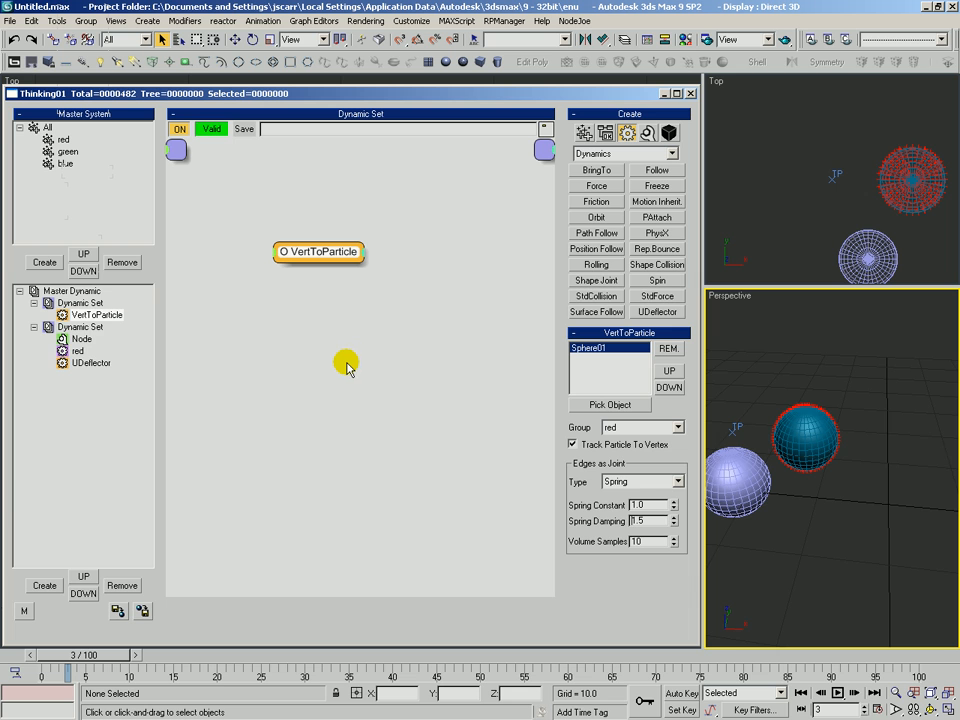
key(Delete)
click(75, 314)
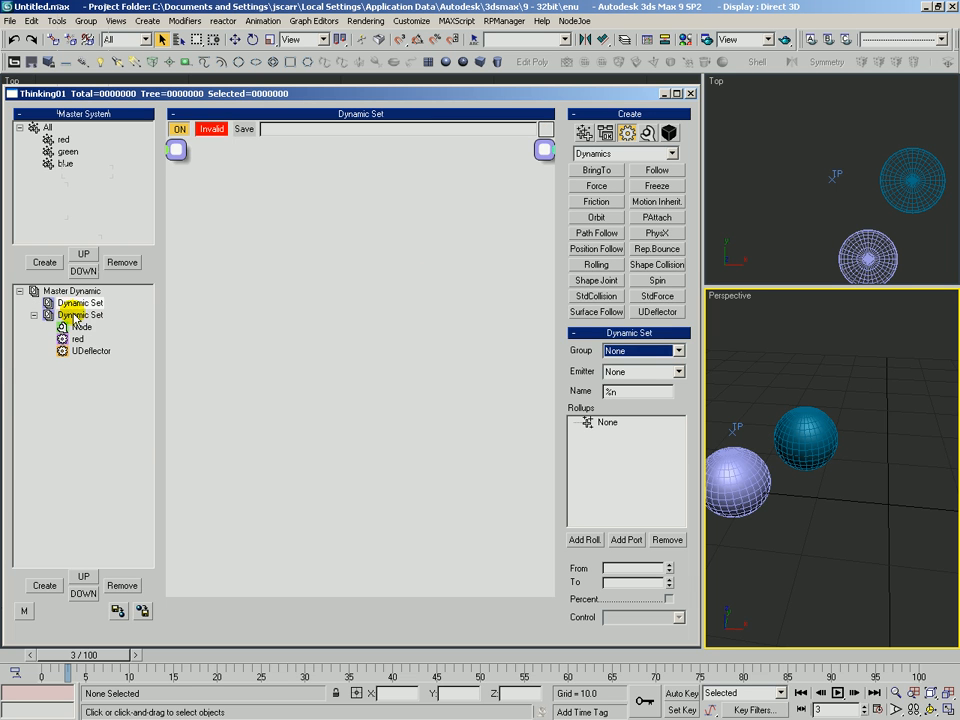
click(122, 585)
click(80, 300)
- Reset the scene without saving the changes
click(9, 20)
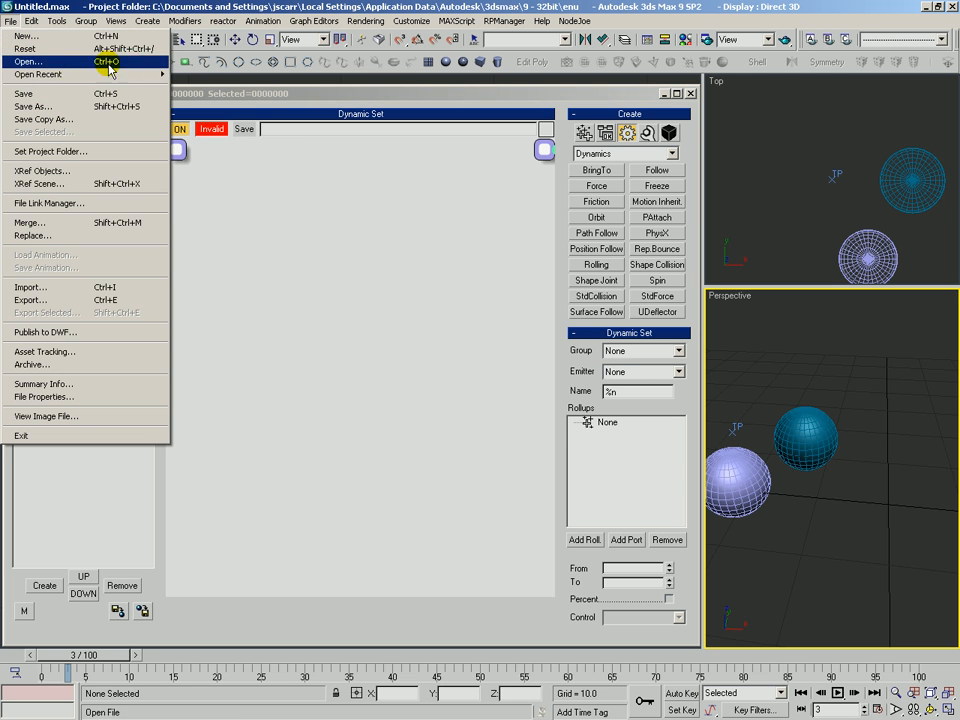
click(33, 50)
key(n)
click(437, 389)
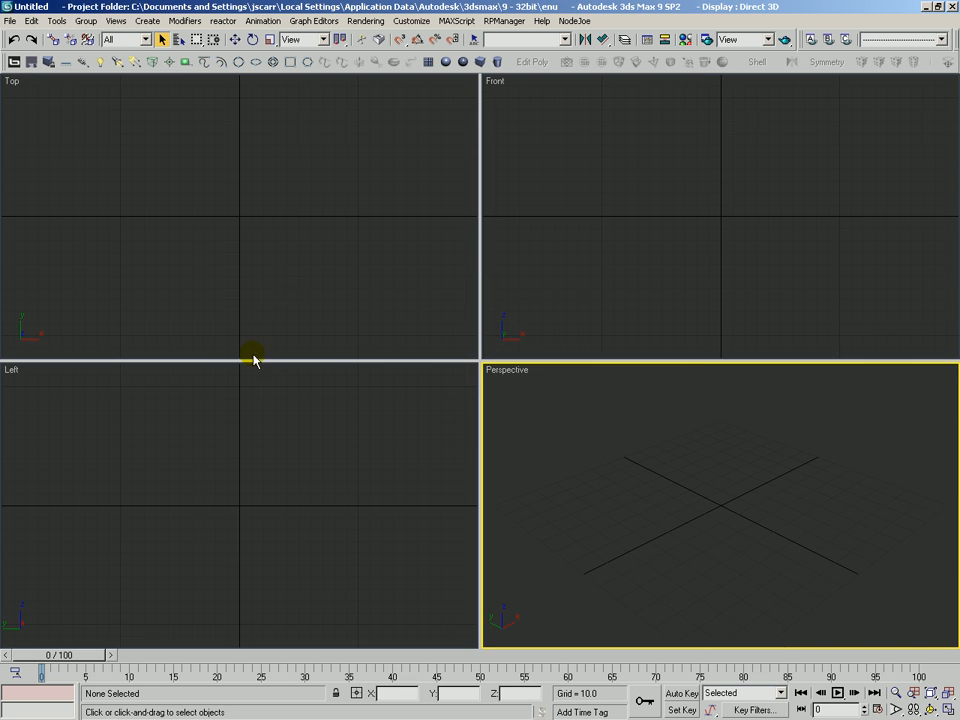